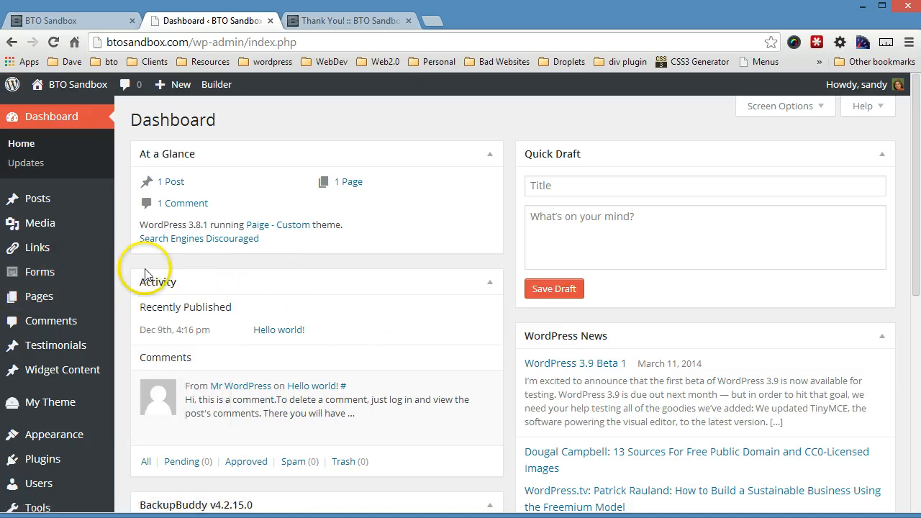
# Step: Start a new form from Forms > New Form and create it with the title 'Simple Contact Form'
pyautogui.moveTo(86, 272)
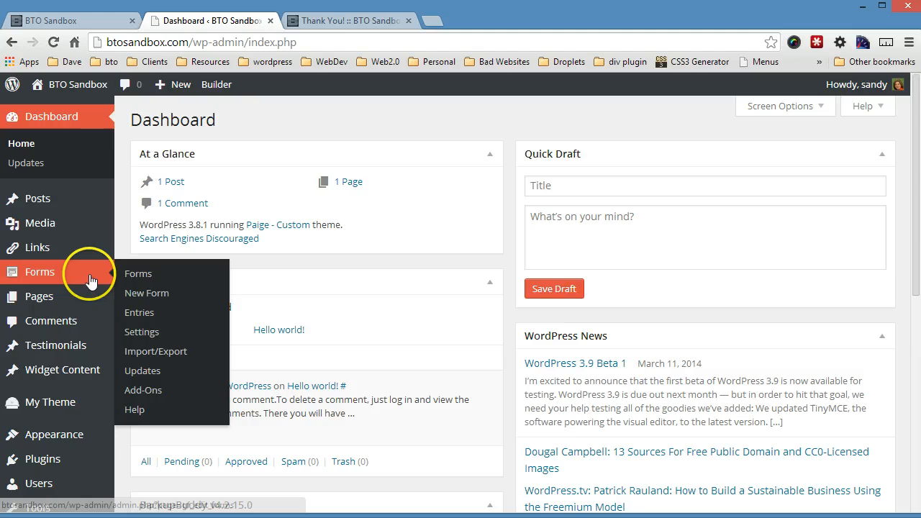
pyautogui.click(132, 301)
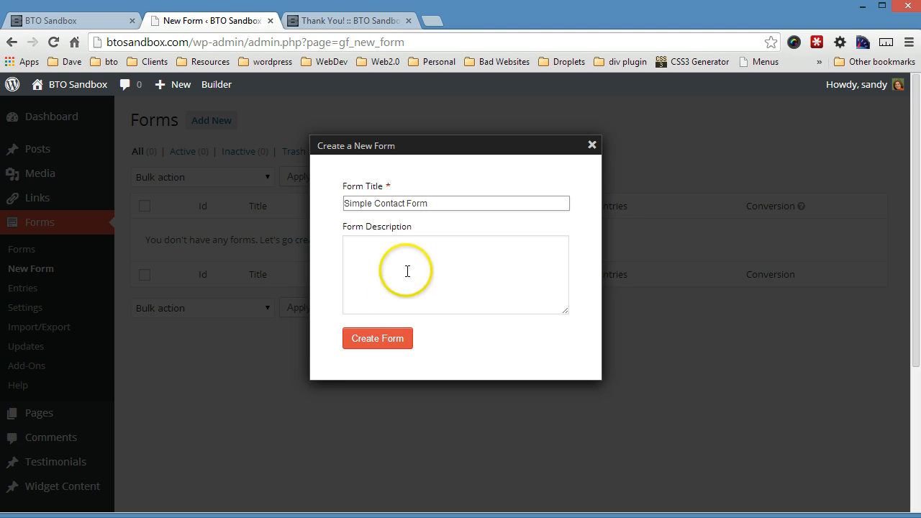
pyautogui.click(356, 342)
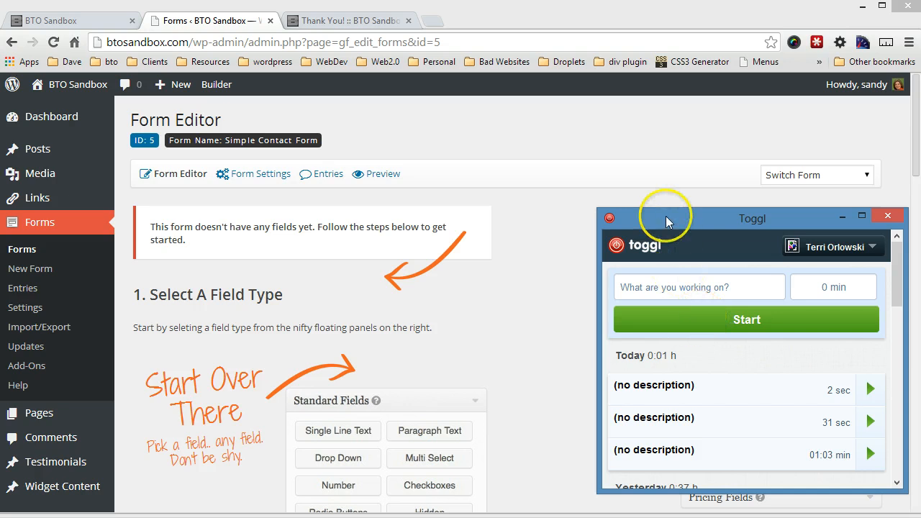
pyautogui.click(494, 263)
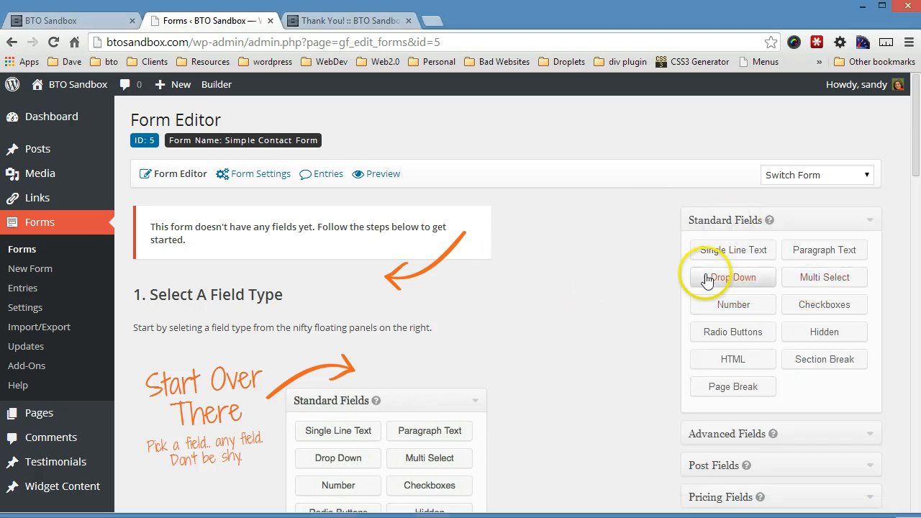
pyautogui.scroll(-2, 810, 389)
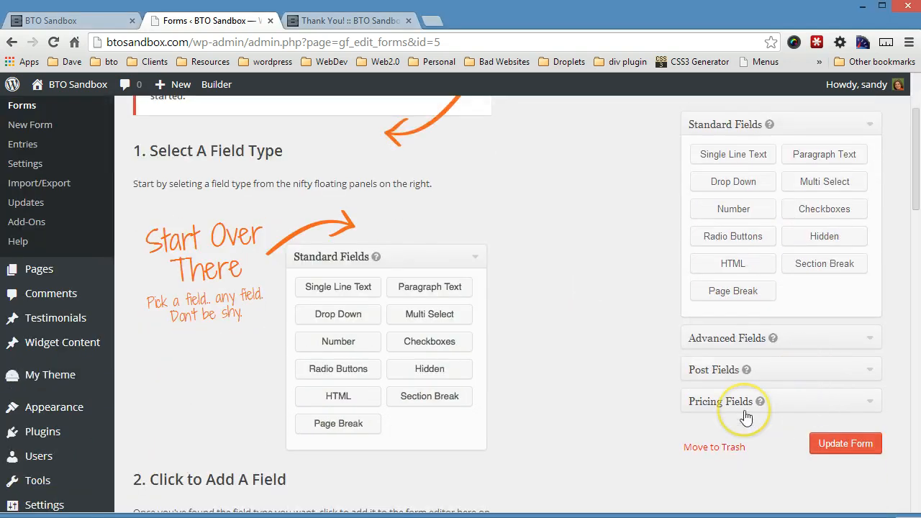
pyautogui.scroll(2, 749, 419)
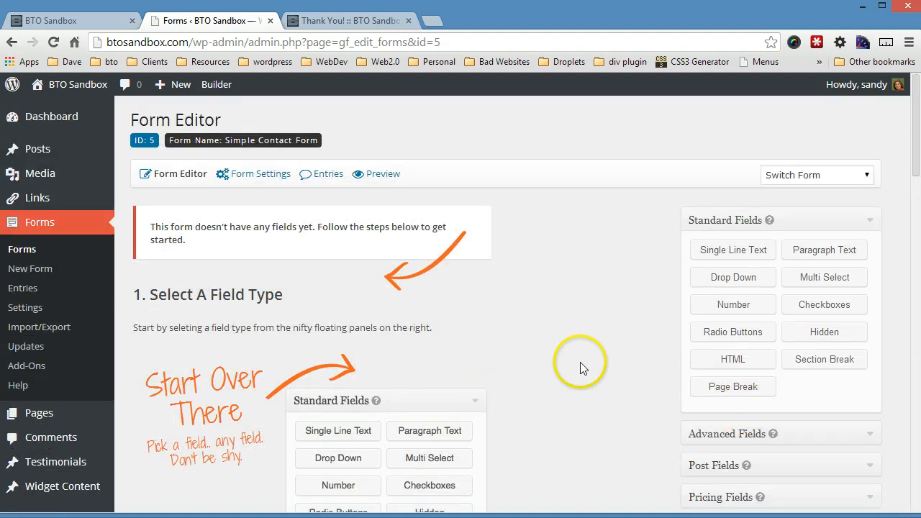
pyautogui.scroll(-4, 582, 367)
pyautogui.scroll(1, 587, 369)
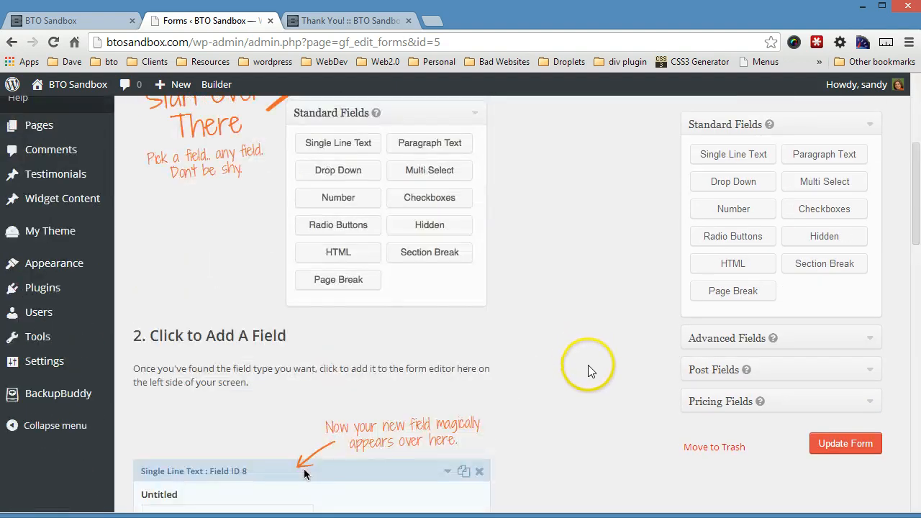
pyautogui.scroll(4, 588, 369)
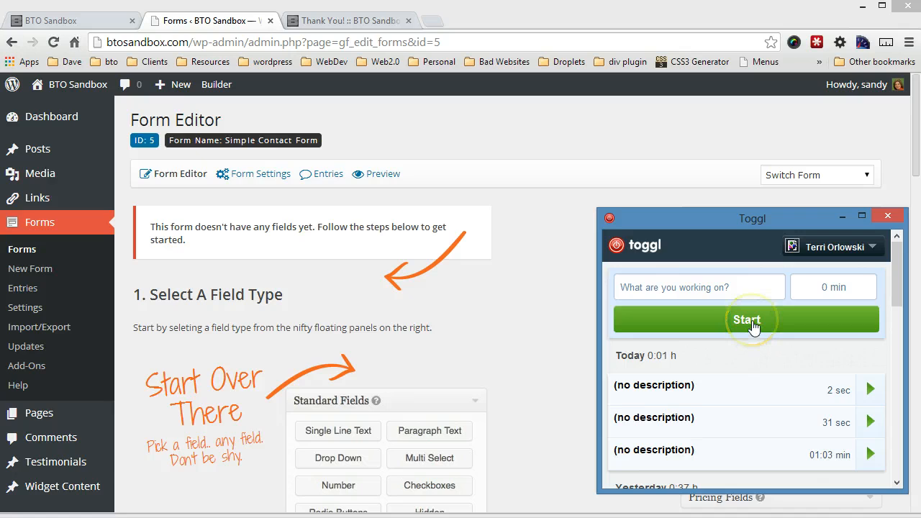
pyautogui.click(749, 322)
pyautogui.click(535, 348)
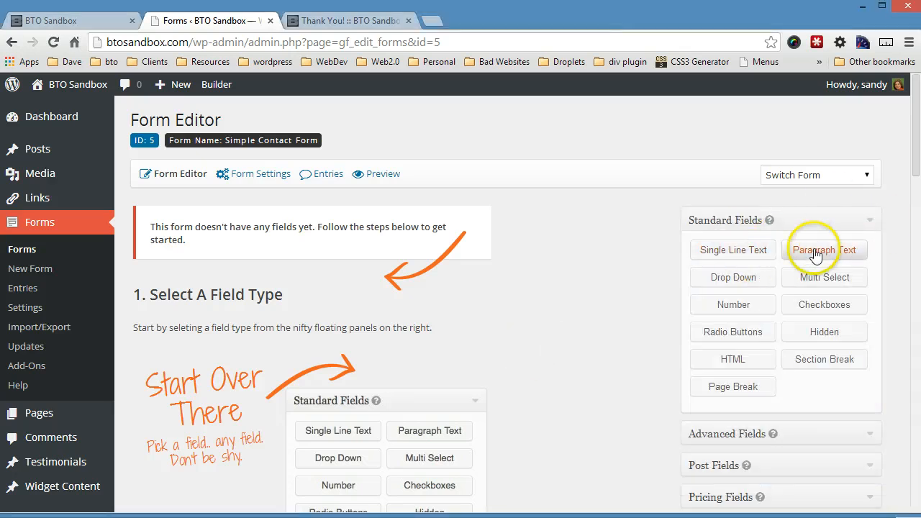
# Step: Add Name, Email and Phone fields from the Advanced Fields group
pyautogui.click(868, 434)
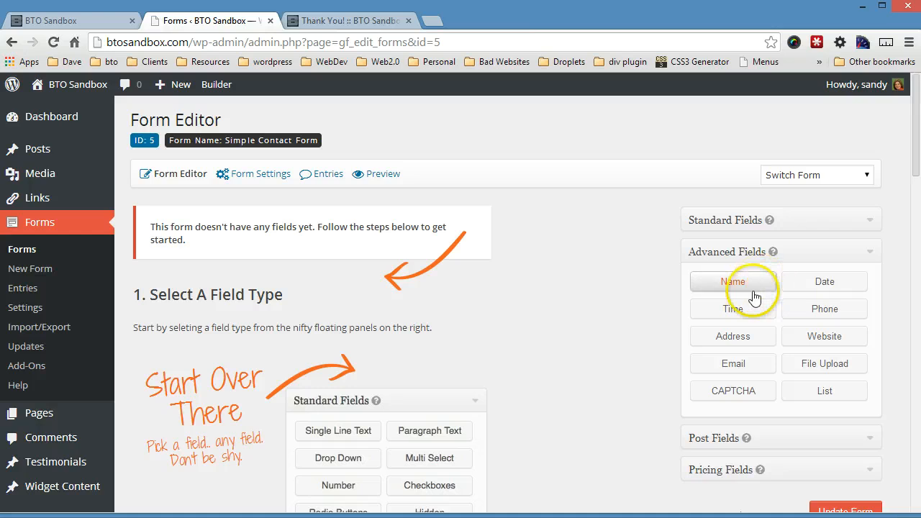
pyautogui.click(754, 297)
pyautogui.click(743, 362)
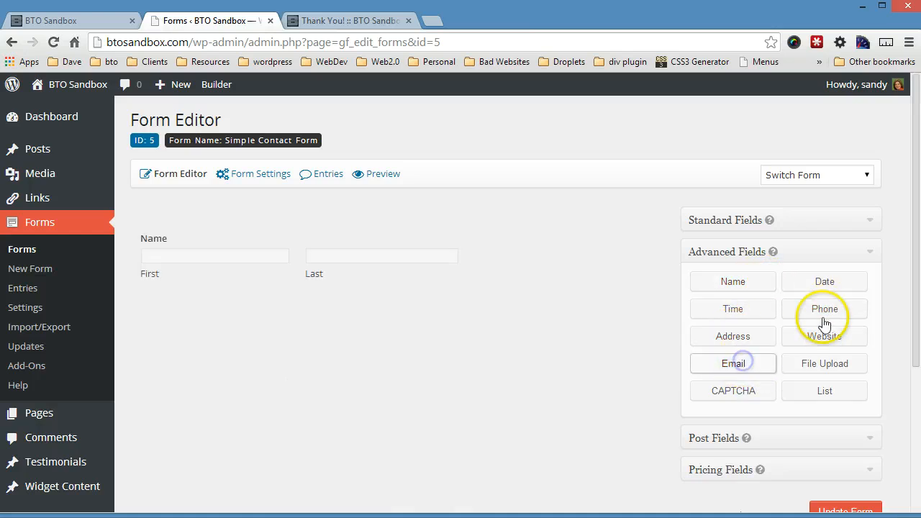
pyautogui.click(826, 310)
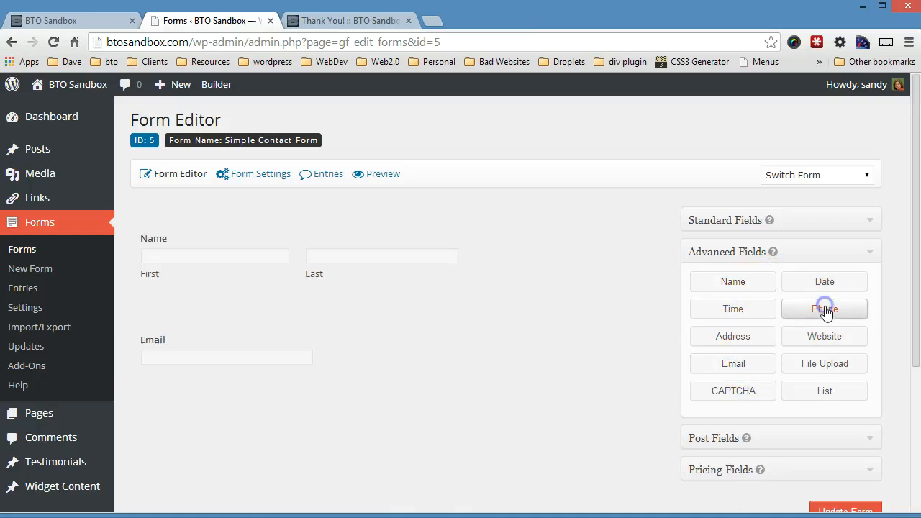
# Step: Add a Paragraph Text field and relabel it 'Comments or Questions?'
pyautogui.click(835, 225)
pyautogui.click(697, 252)
pyautogui.scroll(-2, 570, 363)
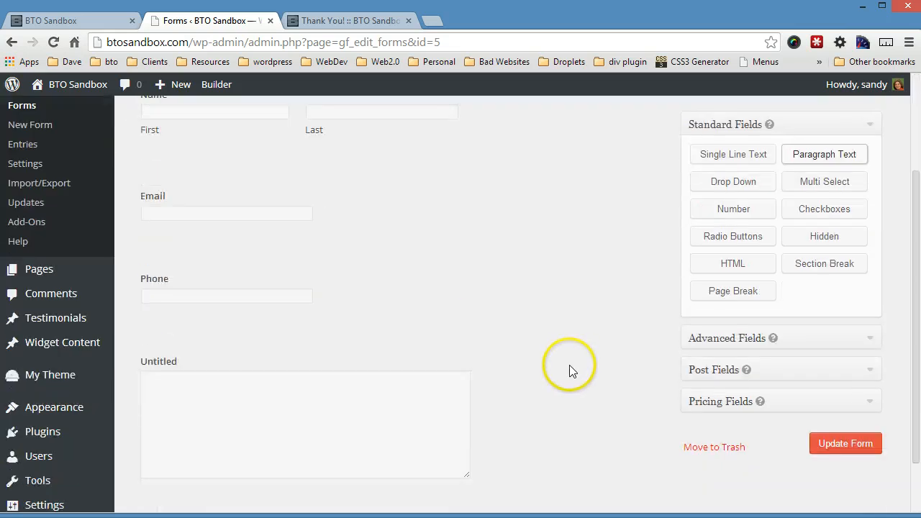
pyautogui.click(281, 391)
pyautogui.scroll(-2, 286, 396)
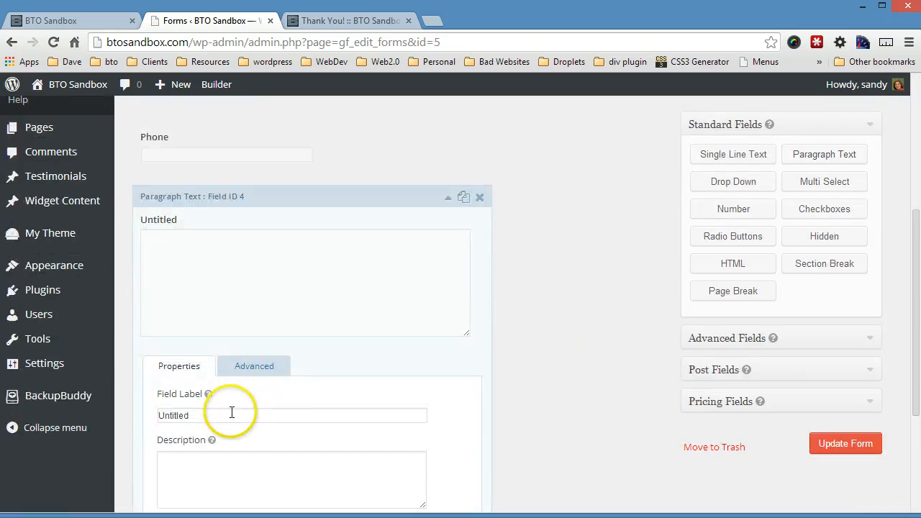
pyautogui.moveTo(231, 416); pyautogui.dragTo(101, 418)
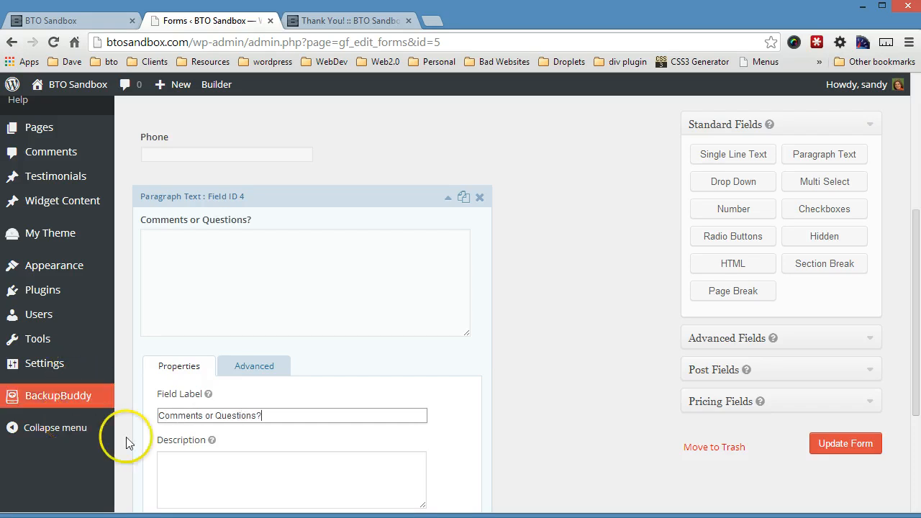
pyautogui.scroll(-2, 144, 442)
# Step: Make Comments or Questions? required and enable email confirmation on the Email field
pyautogui.click(160, 442)
pyautogui.scroll(4, 269, 392)
pyautogui.scroll(1, 272, 377)
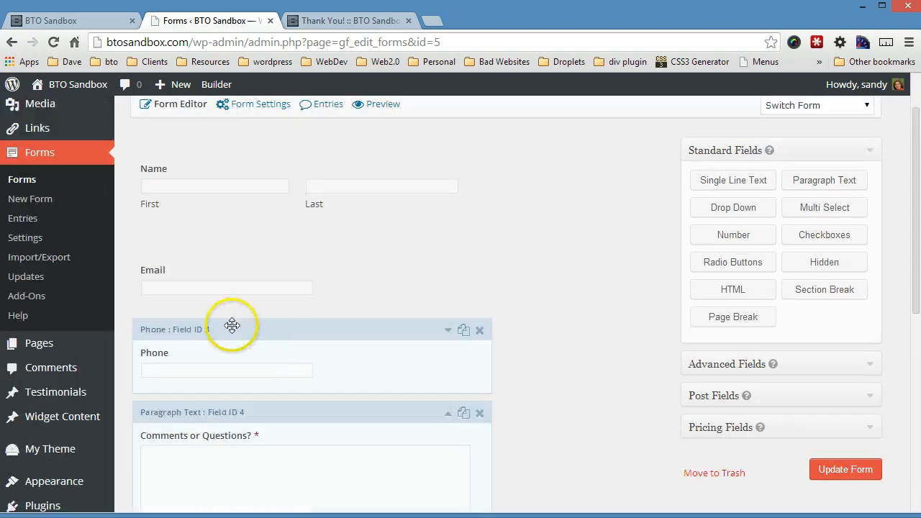
pyautogui.click(200, 309)
pyautogui.click(163, 393)
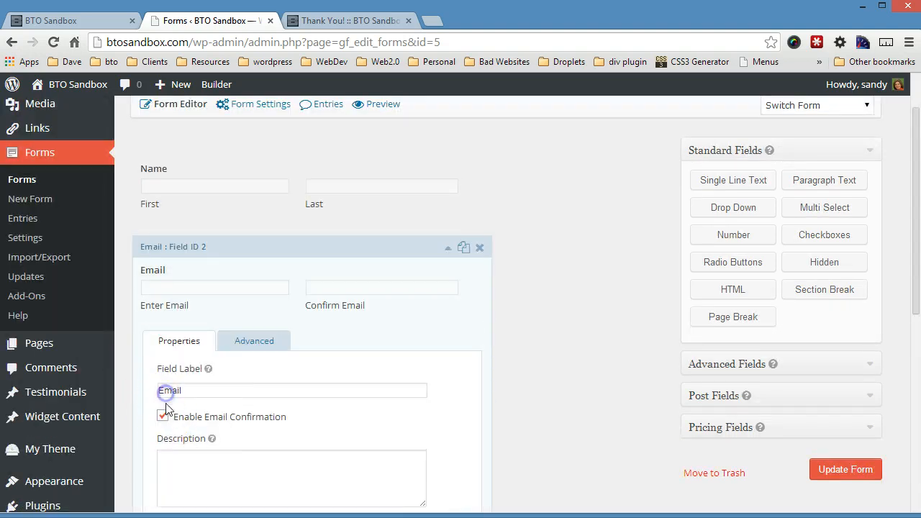
pyautogui.scroll(-1, 159, 425)
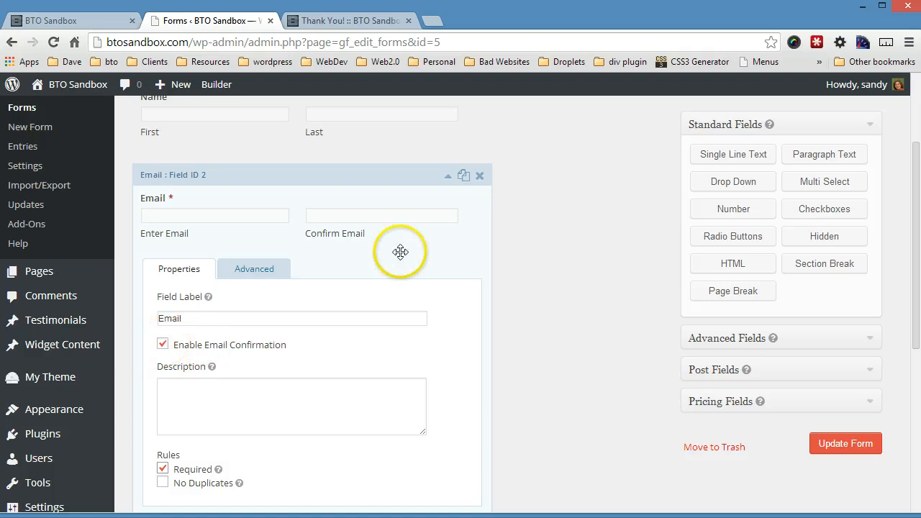
pyautogui.scroll(2, 401, 252)
# Step: Check the Name field's settings and save the form with Update Form
pyautogui.click(218, 242)
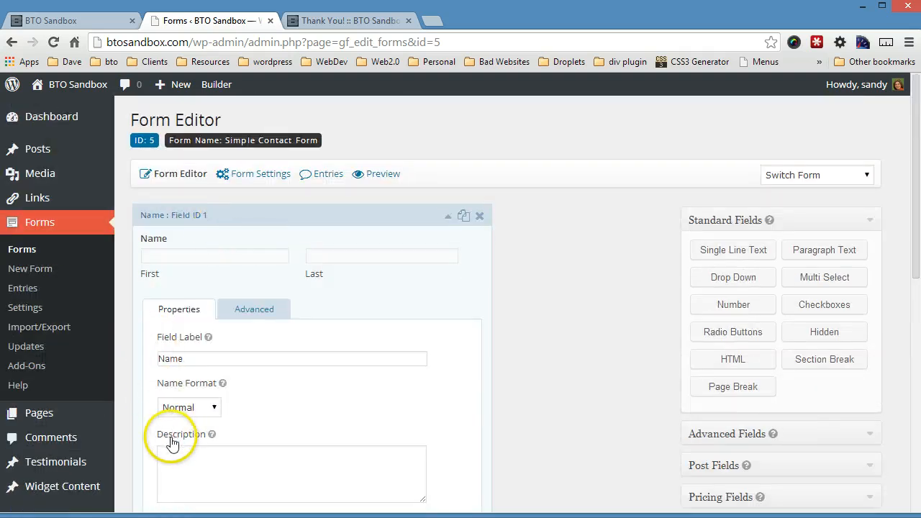
pyautogui.scroll(-2, 173, 439)
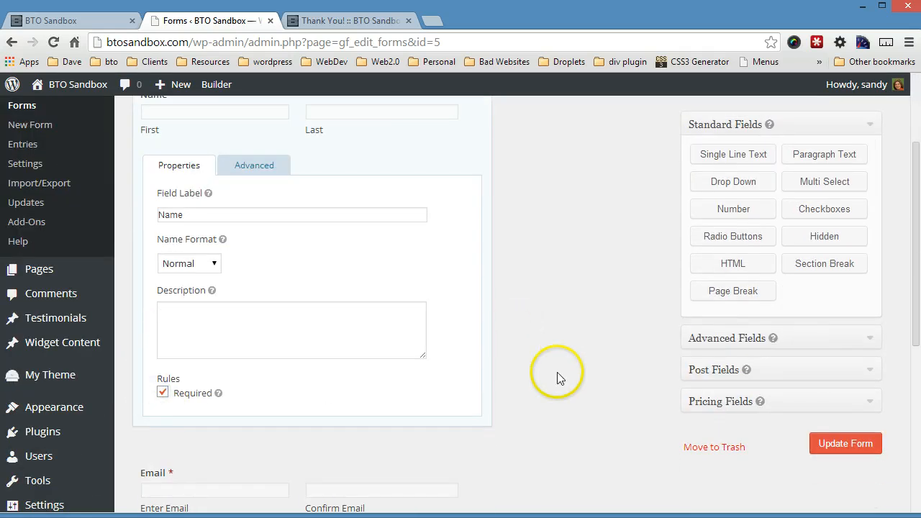
pyautogui.scroll(-1, 557, 372)
pyautogui.click(839, 441)
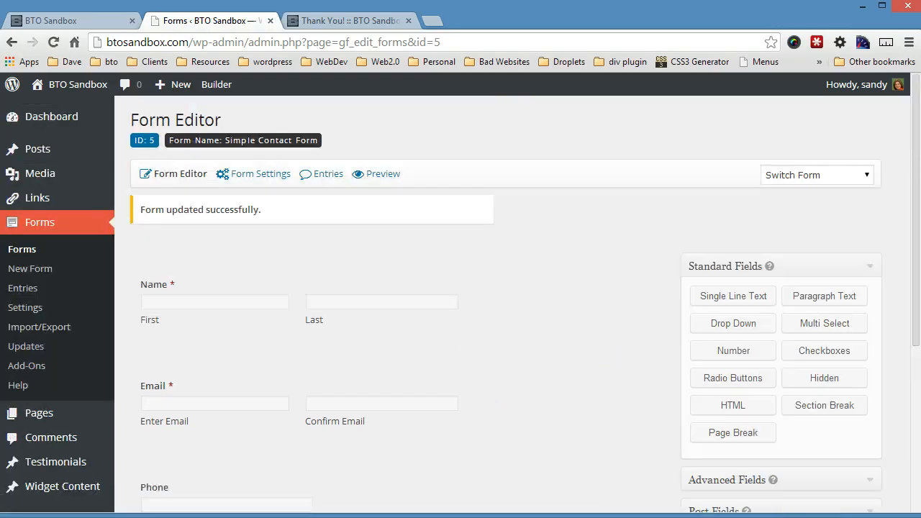
# Step: Change the default confirmation to Page type, pointing to the Thank You! page, save it, and open Notifications
pyautogui.click(526, 350)
pyautogui.moveTo(267, 176)
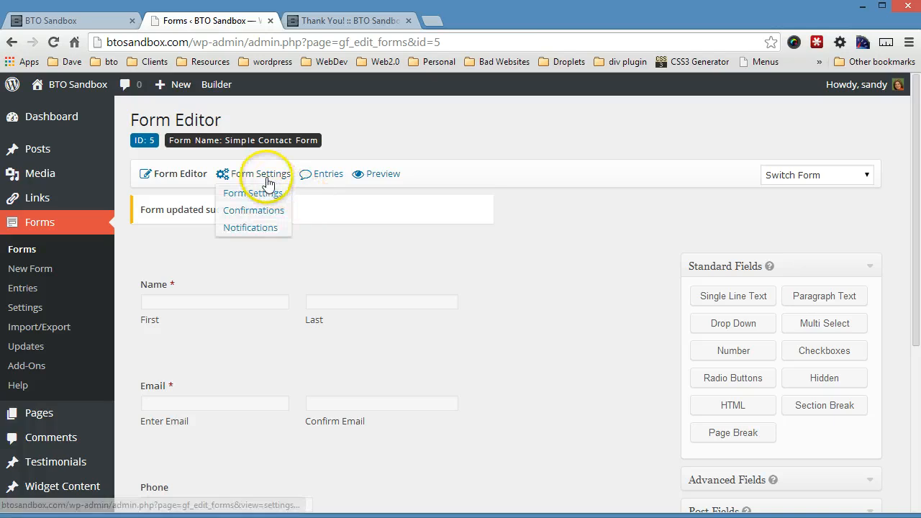
pyautogui.click(264, 208)
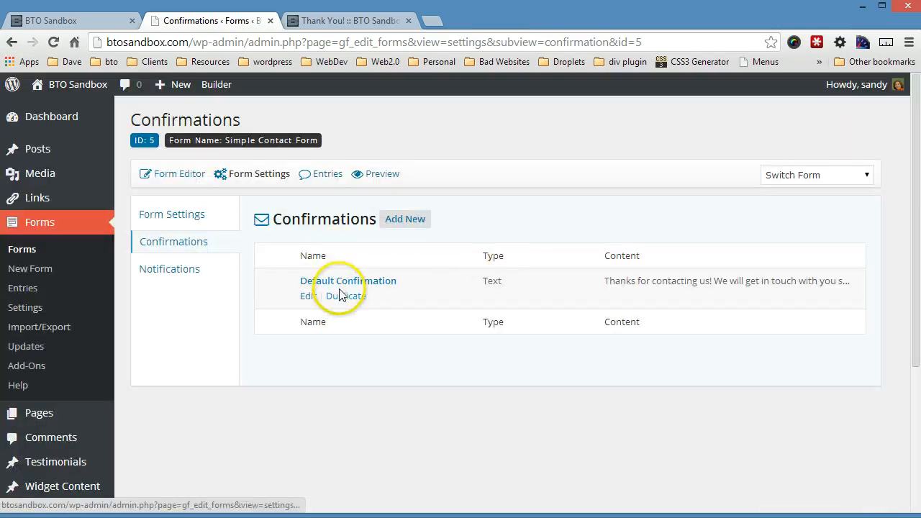
pyautogui.click(305, 296)
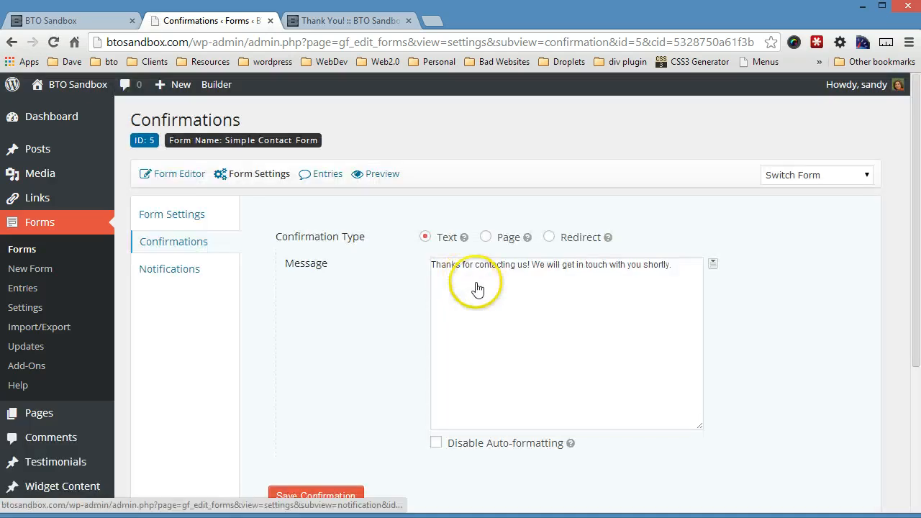
pyautogui.click(486, 238)
pyautogui.click(472, 268)
pyautogui.click(461, 294)
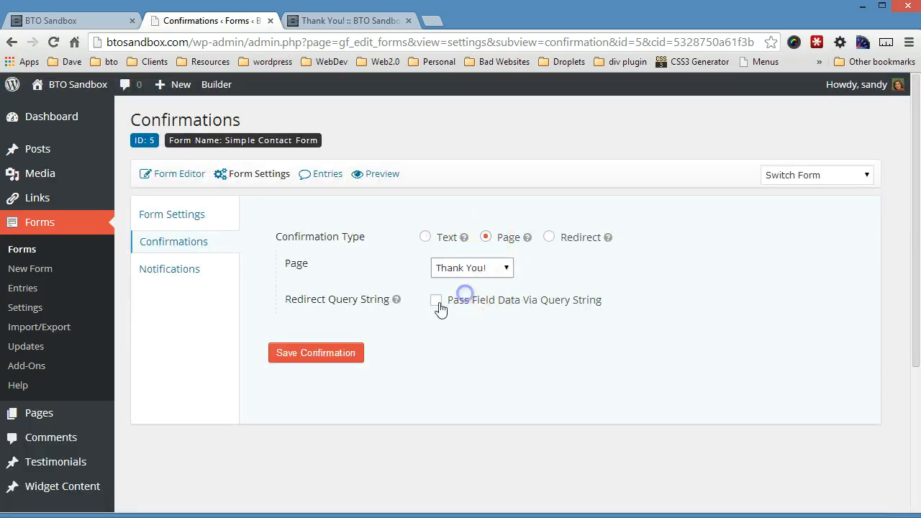
pyautogui.click(327, 352)
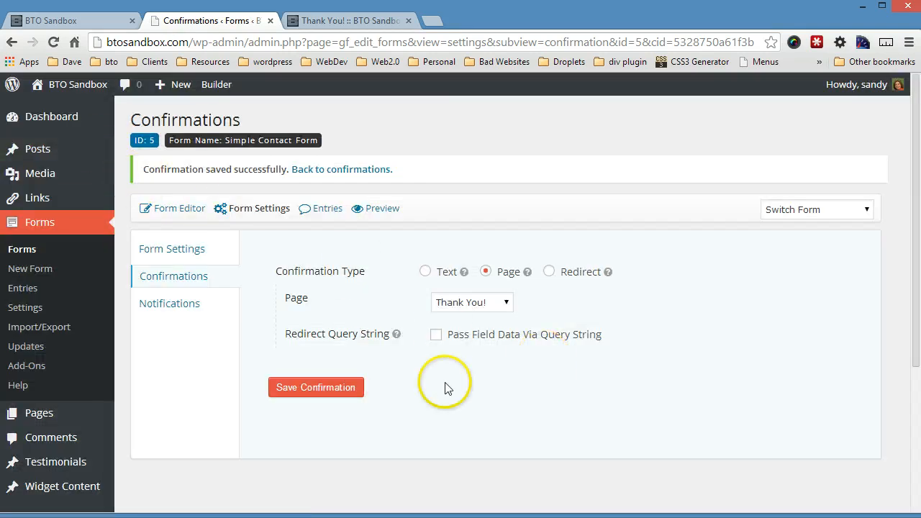
pyautogui.click(173, 309)
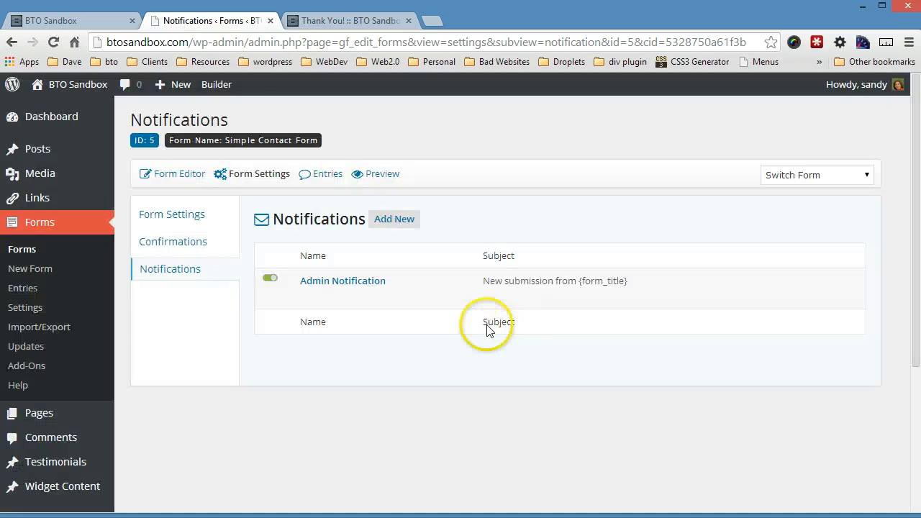
# Step: Set the Admin Notification's From Name to the Name (First) and Name (Last) merge tags
pyautogui.moveTo(337, 298)
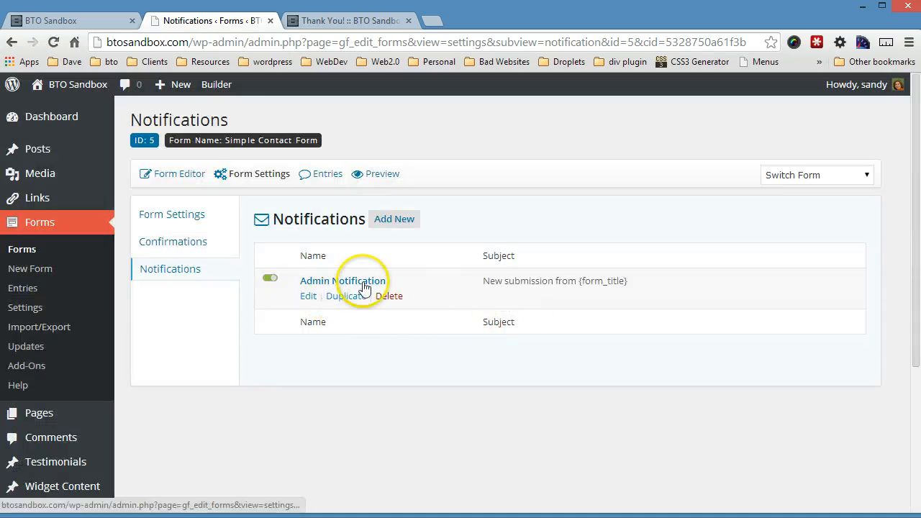
pyautogui.click(308, 295)
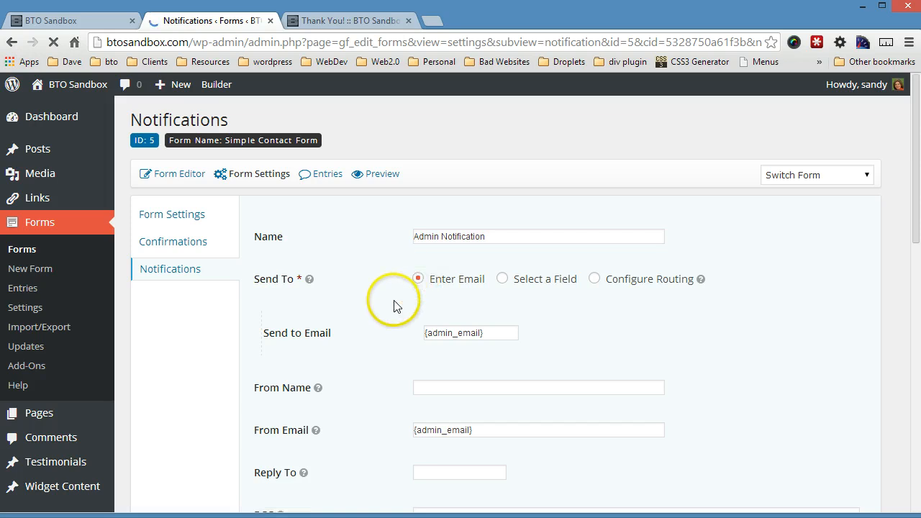
pyautogui.scroll(-2, 504, 335)
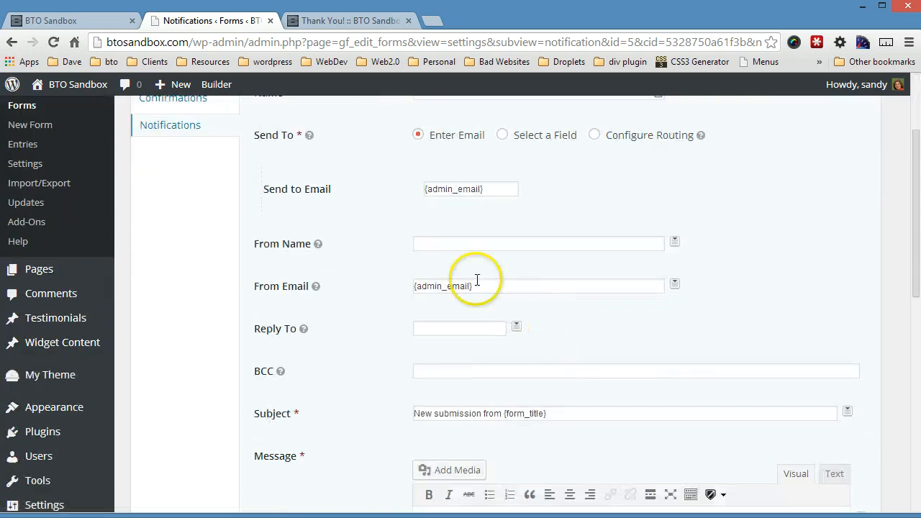
pyautogui.click(464, 246)
pyautogui.click(674, 242)
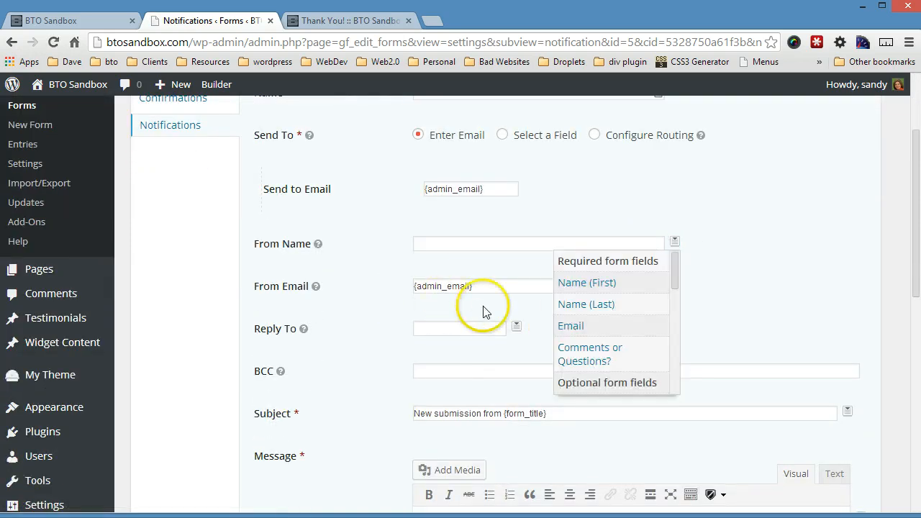
pyautogui.click(598, 283)
pyautogui.scroll(-5, 504, 247)
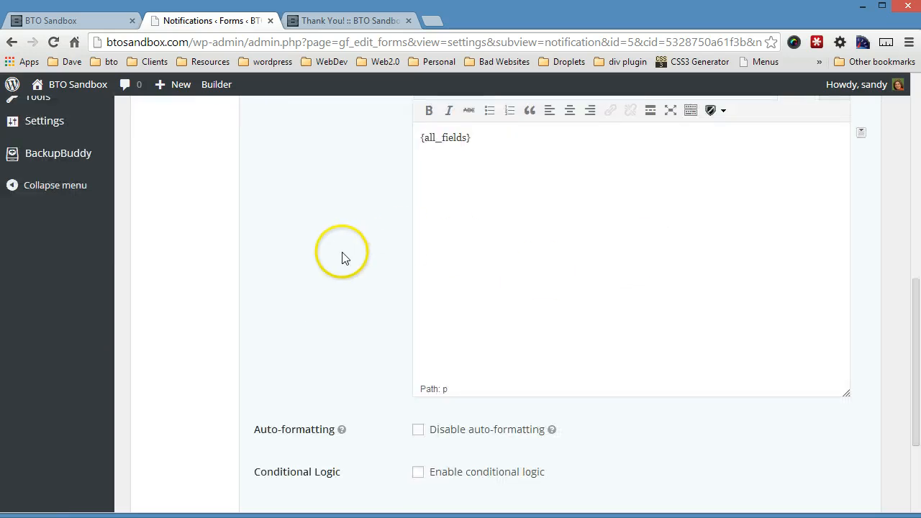
pyautogui.scroll(4, 344, 257)
pyautogui.scroll(1, 489, 193)
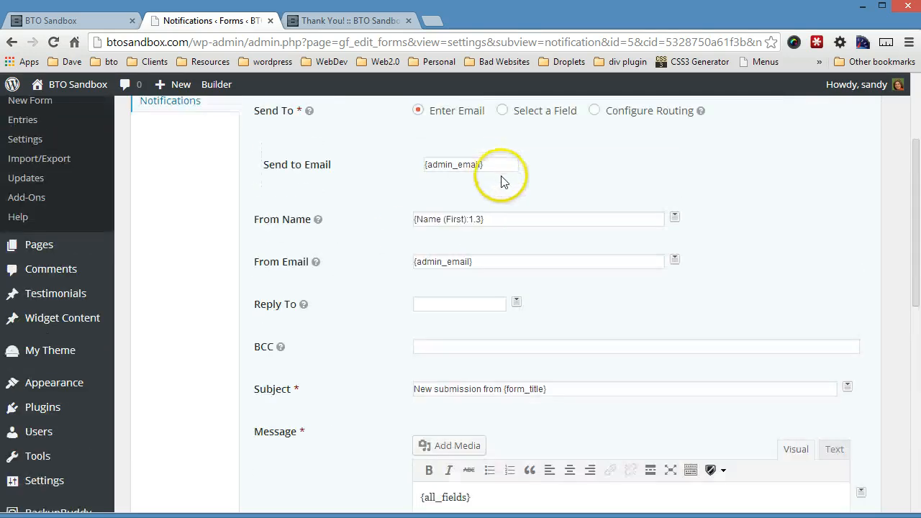
pyautogui.click(674, 216)
pyautogui.click(584, 284)
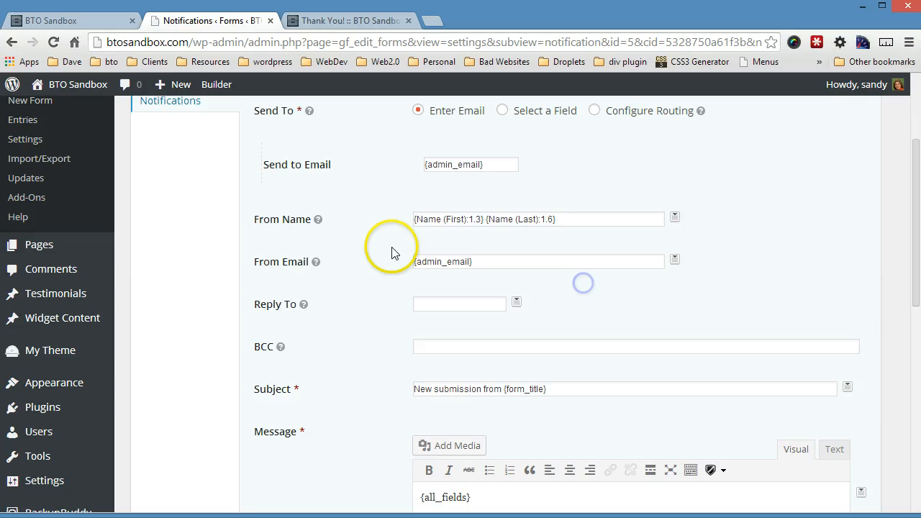
# Step: Replace From Email with the submitted Email field tag and update the notification
pyautogui.click(469, 261)
pyautogui.moveTo(656, 262); pyautogui.dragTo(438, 256)
pyautogui.press('BackSpace')
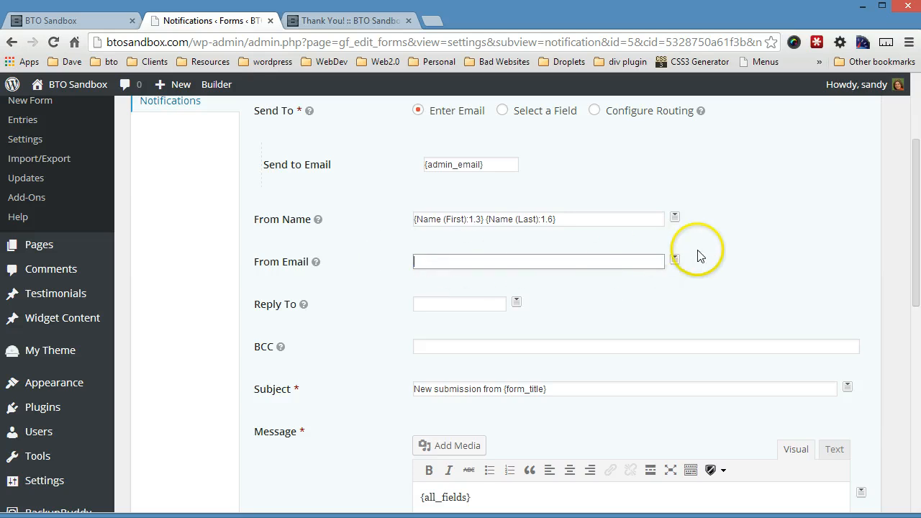
pyautogui.click(674, 259)
pyautogui.click(576, 344)
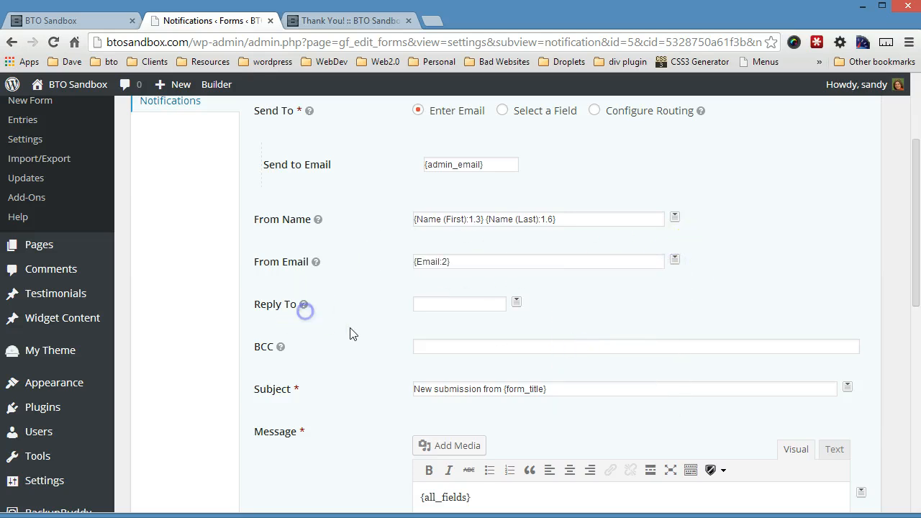
pyautogui.scroll(-2, 374, 352)
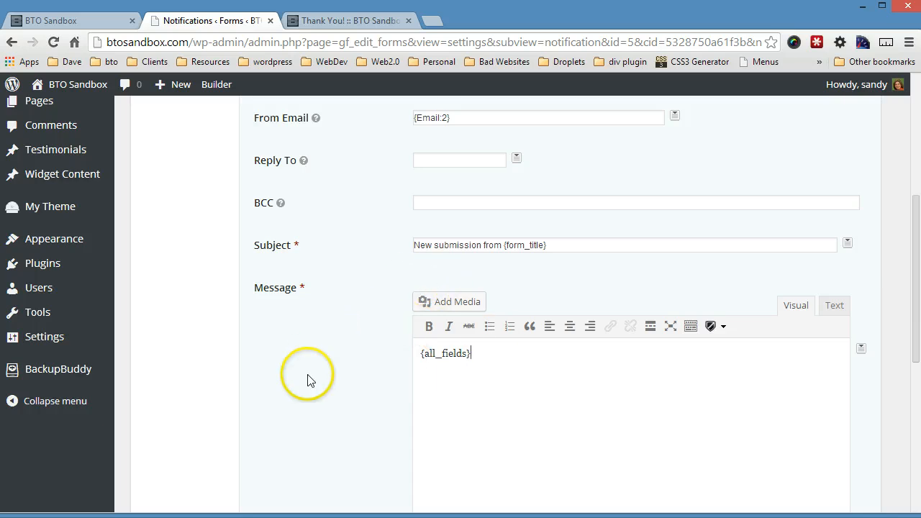
pyautogui.scroll(-4, 295, 410)
pyautogui.click(280, 477)
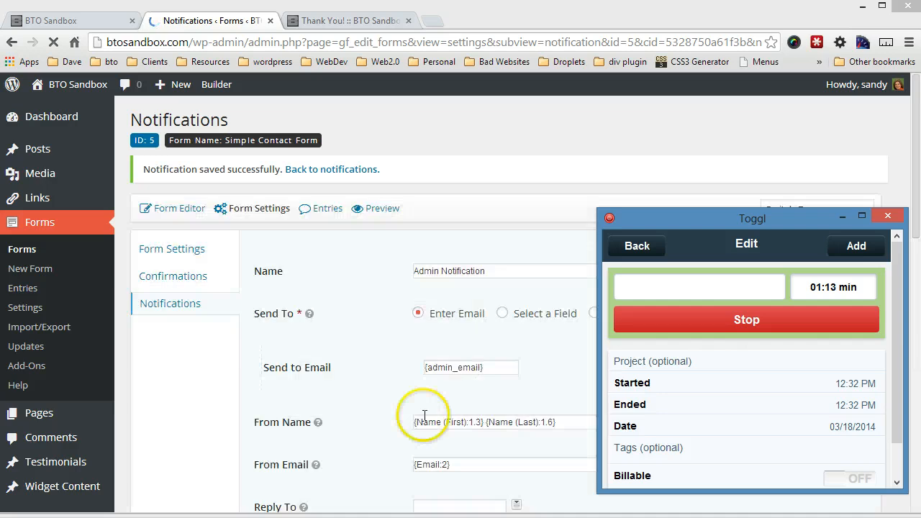
pyautogui.click(380, 405)
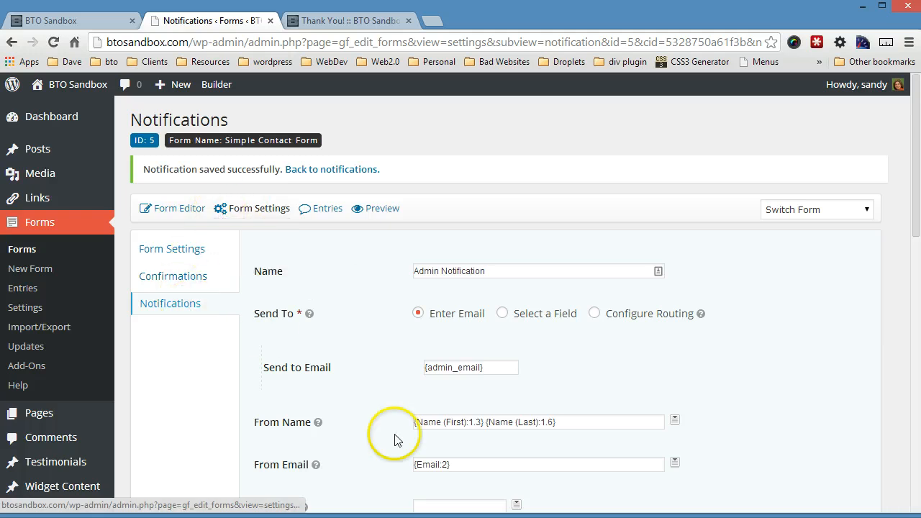
pyautogui.click(193, 305)
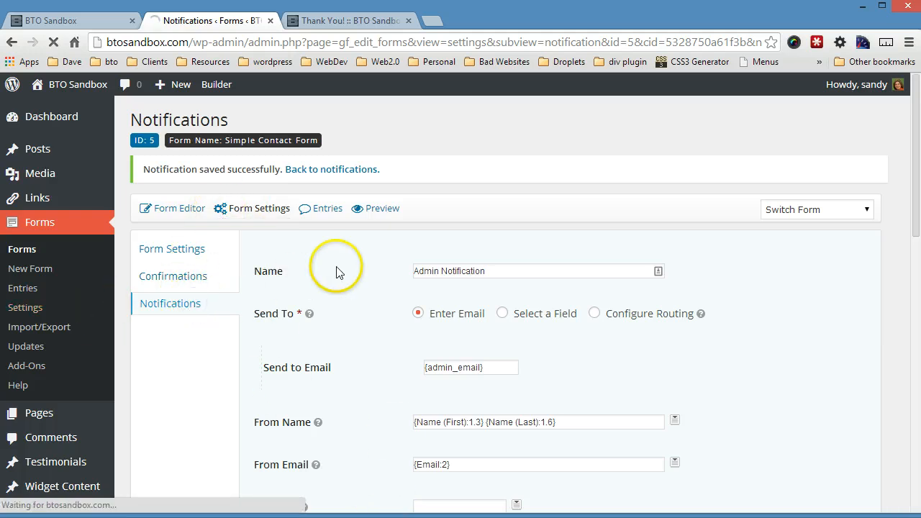
# Step: Add a notification named 'User Notification' with a fixed recipient address in Send to Email
pyautogui.click(170, 308)
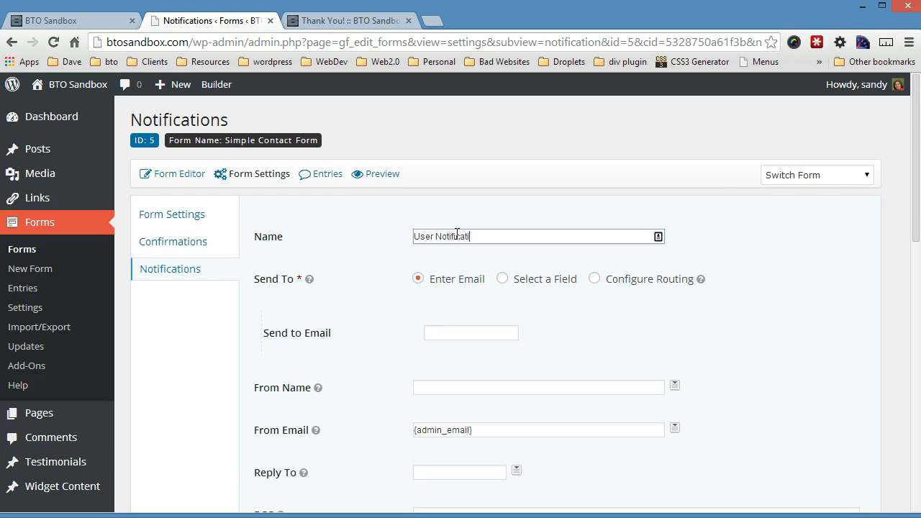
pyautogui.press('Tab')
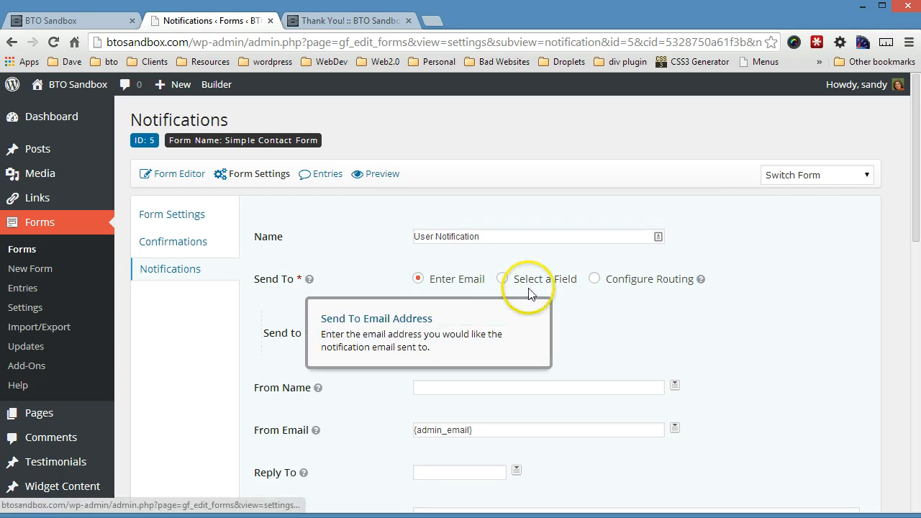
pyautogui.click(476, 335)
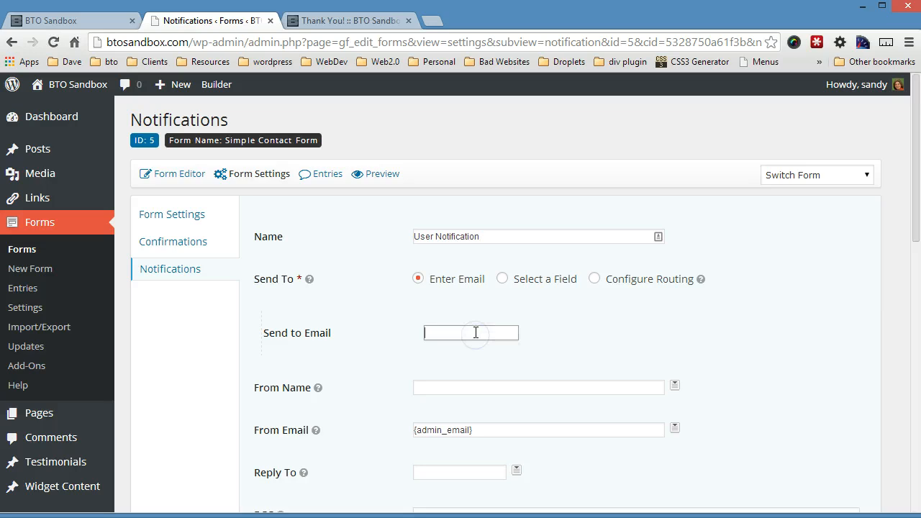
pyautogui.write('terri')
pyautogui.click(475, 363)
# Step: Fill in the owner's name as the notification's From Name
pyautogui.scroll(-1, 544, 340)
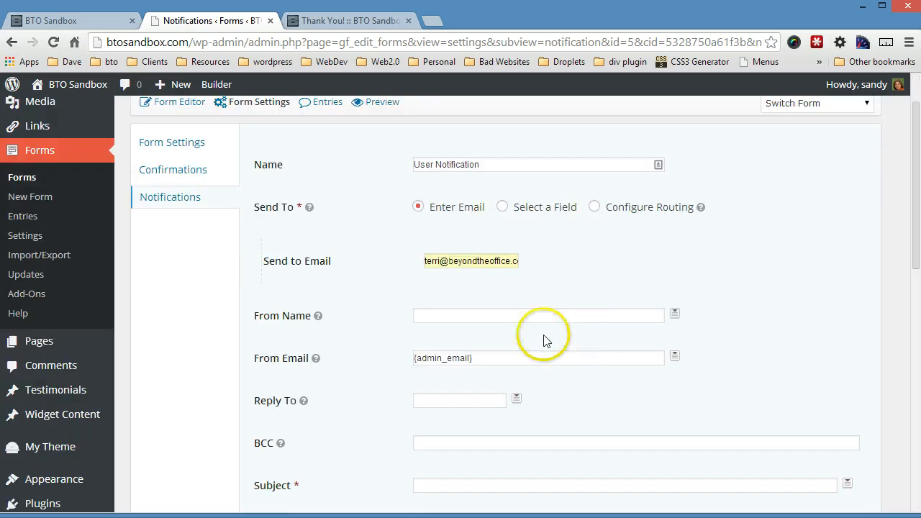
pyautogui.click(477, 313)
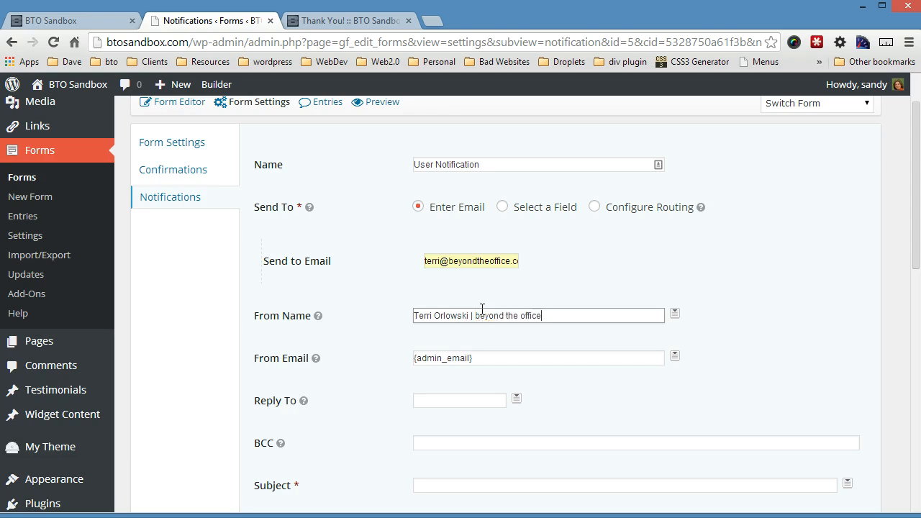
pyautogui.press('Tab')
pyautogui.scroll(-3, 418, 342)
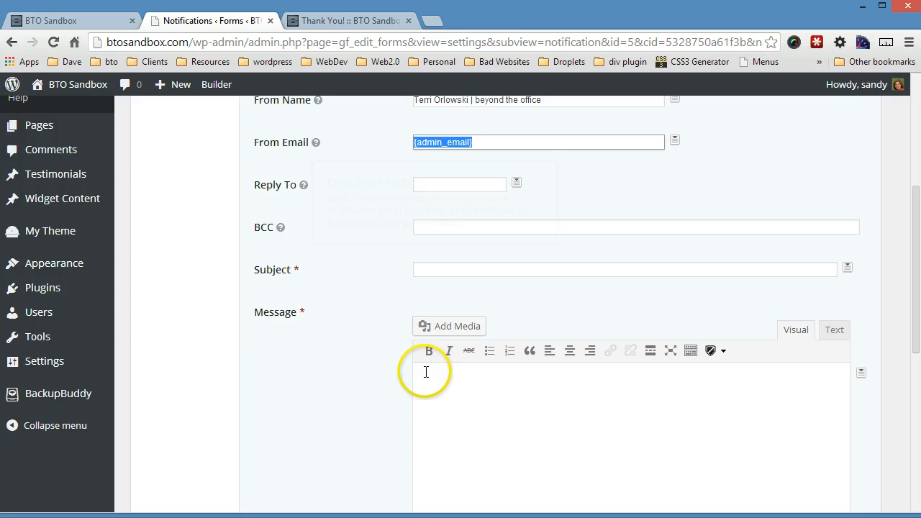
# Step: Set the subject 'Thanks for visiting!' and write a thank-you message ending with {all_fields}
pyautogui.click(432, 268)
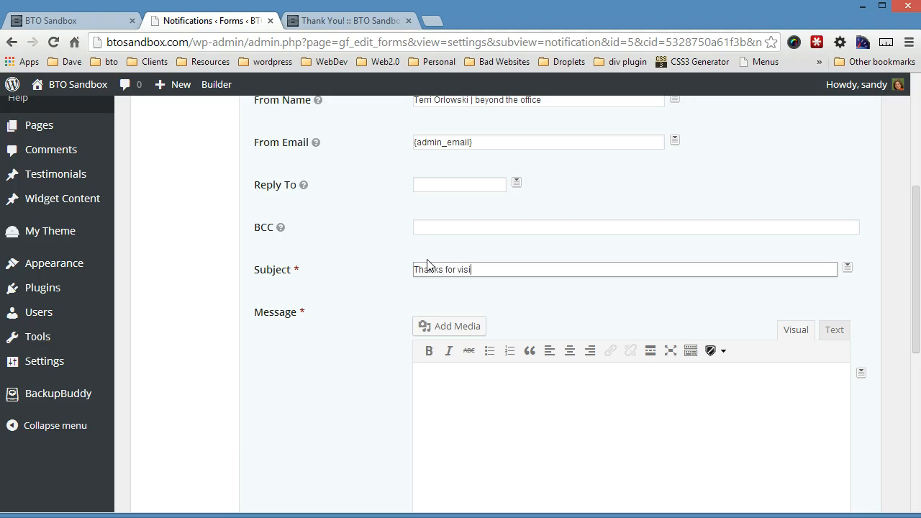
pyautogui.click(493, 400)
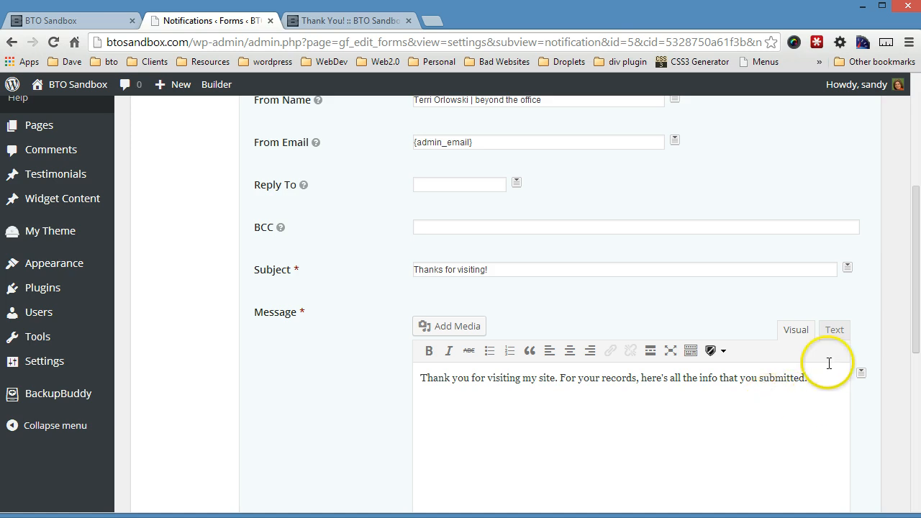
pyautogui.click(861, 372)
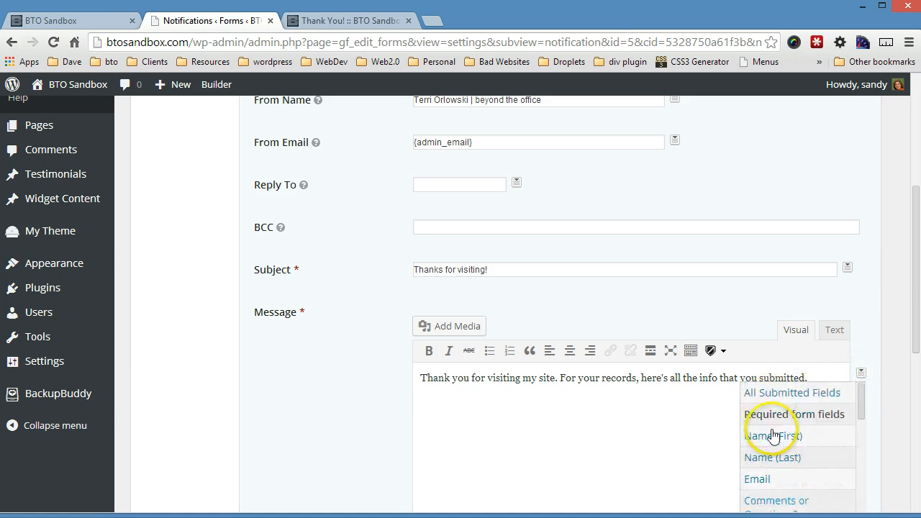
pyautogui.scroll(1, 785, 454)
pyautogui.click(781, 468)
# Step: Save the User Notification
pyautogui.scroll(-5, 329, 425)
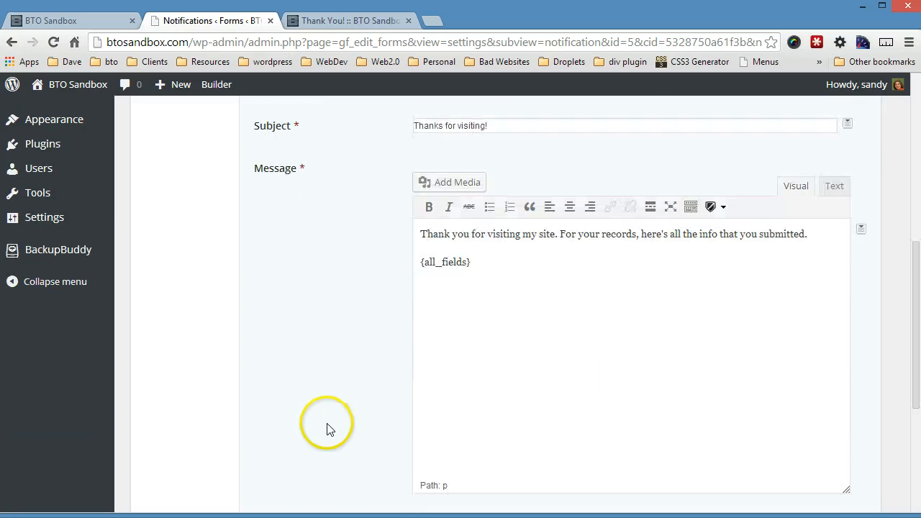
pyautogui.scroll(-1, 304, 464)
pyautogui.click(299, 432)
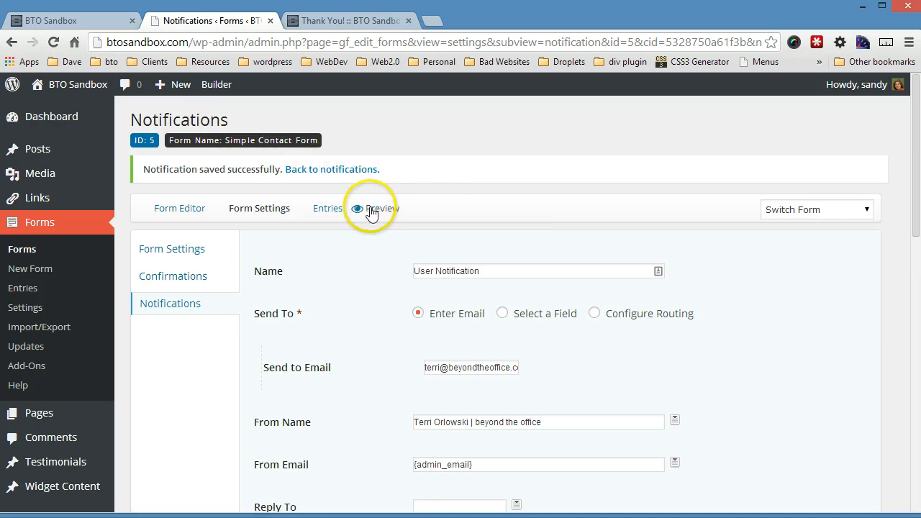
# Step: Open the form preview in a new tab, stopping the Toggl timer at 02:21 along the way
pyautogui.click(371, 208)
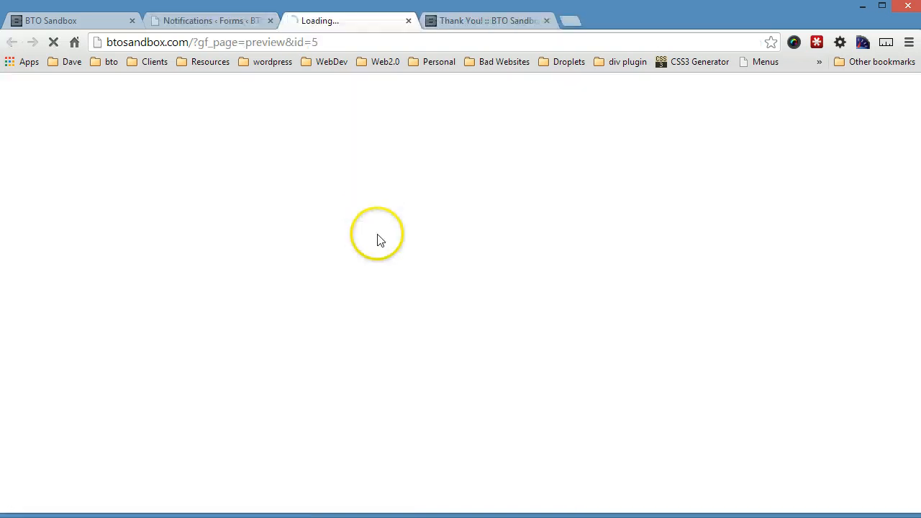
pyautogui.click(703, 514)
pyautogui.click(755, 321)
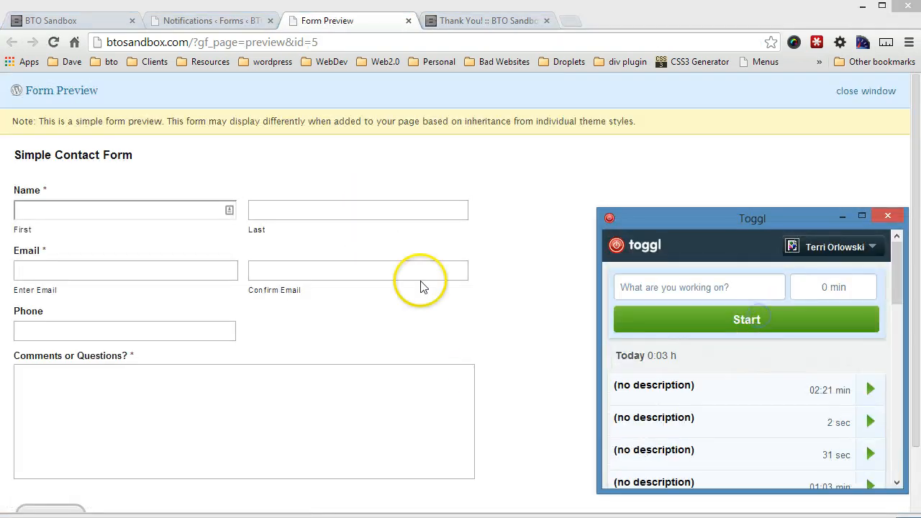
pyautogui.click(766, 394)
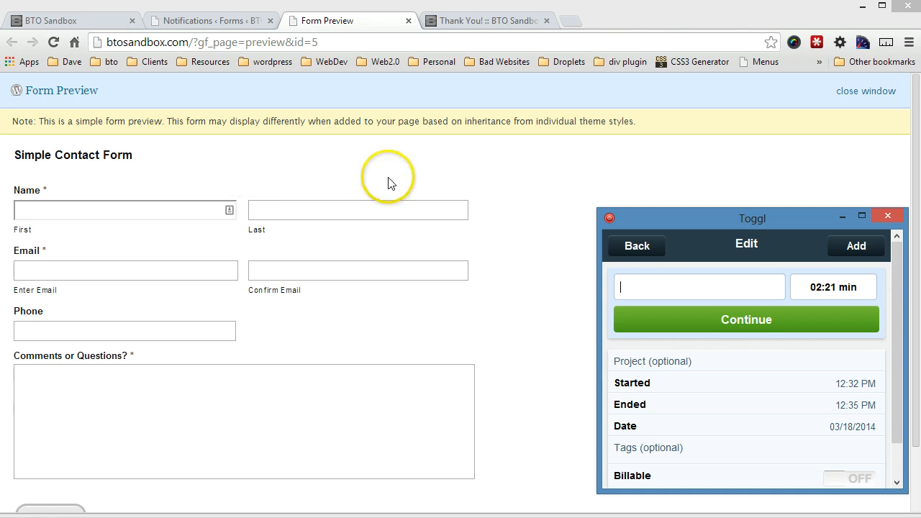
pyautogui.click(508, 186)
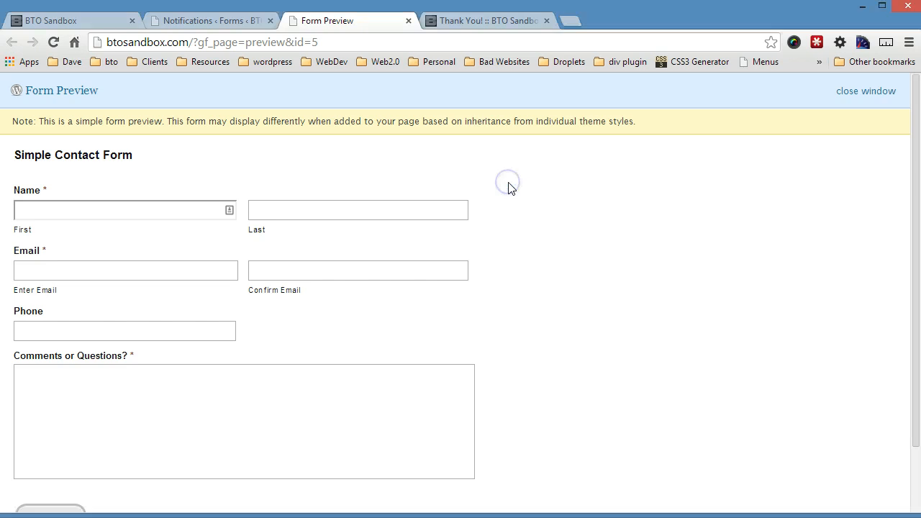
pyautogui.scroll(-1, 508, 186)
# Step: Enter the test contact's first and last name and autofill the email from a saved suggestion
pyautogui.click(123, 142)
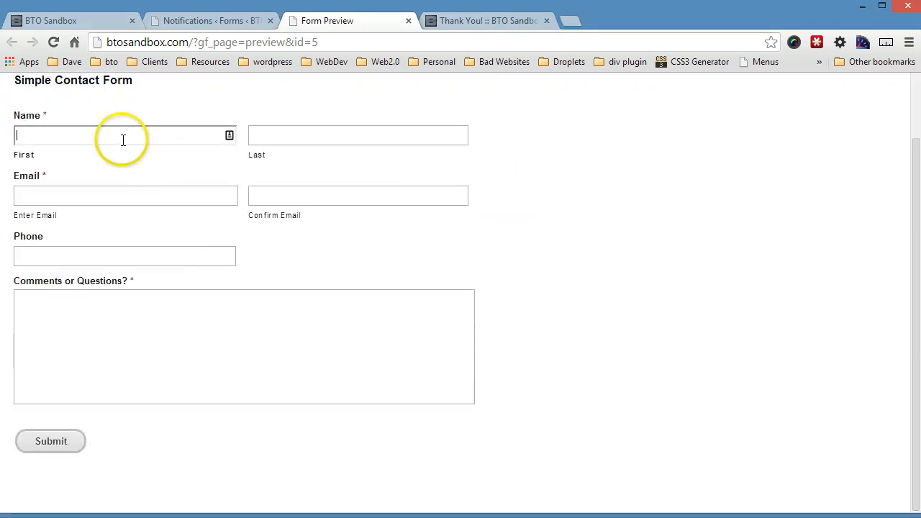
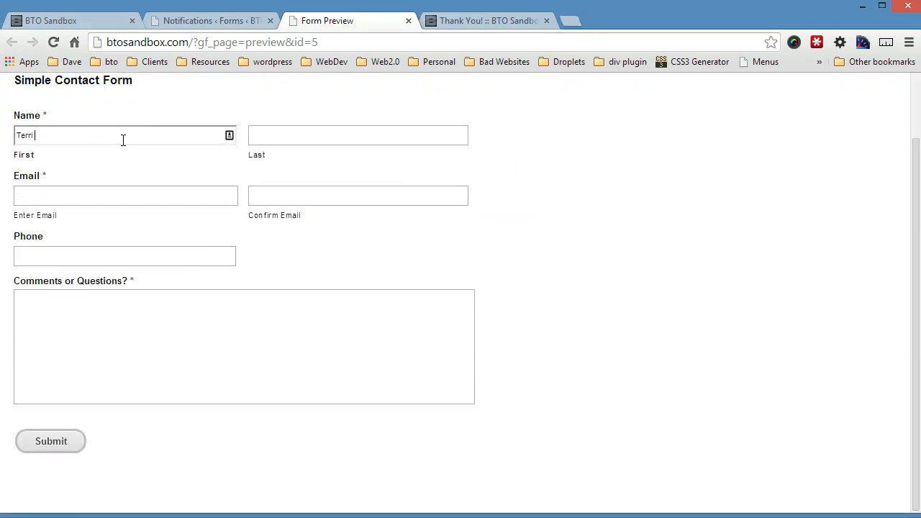
pyautogui.press('Tab')
pyautogui.press('Tab')
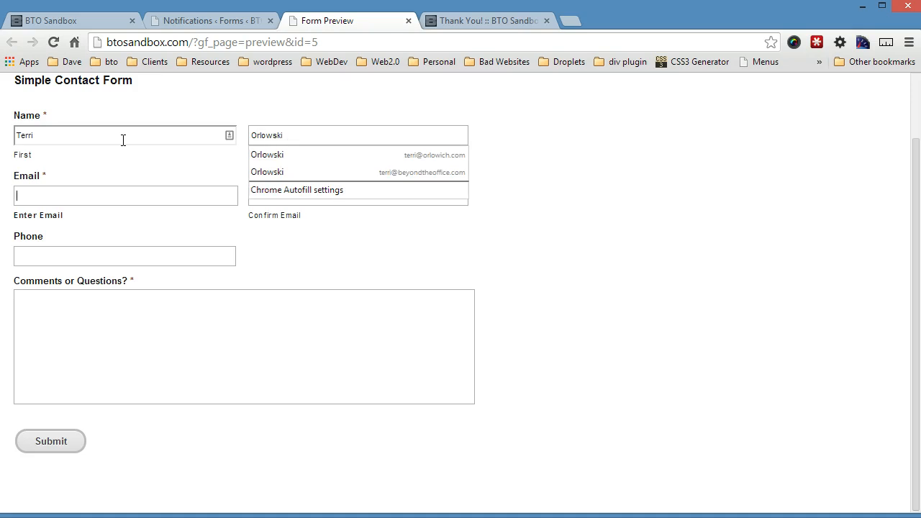
pyautogui.write('terri')
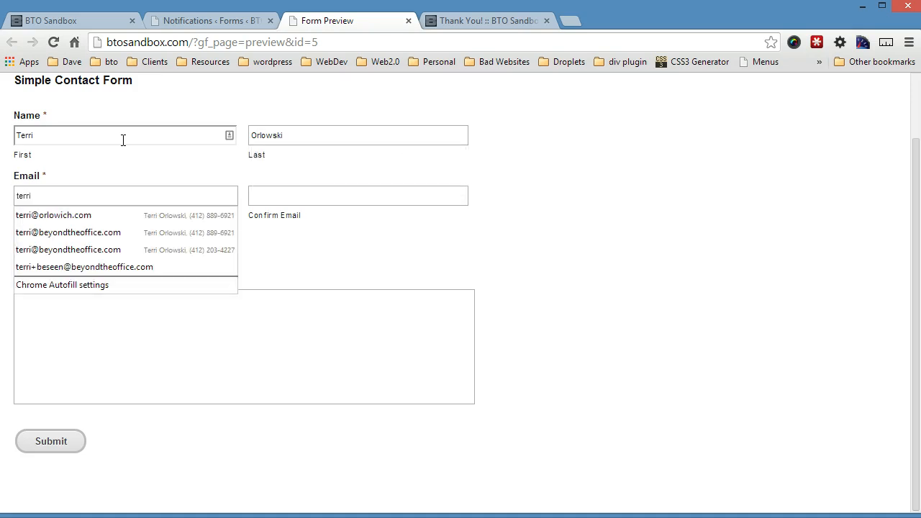
pyautogui.press('Down')
pyautogui.press('Down')
pyautogui.press('Tab')
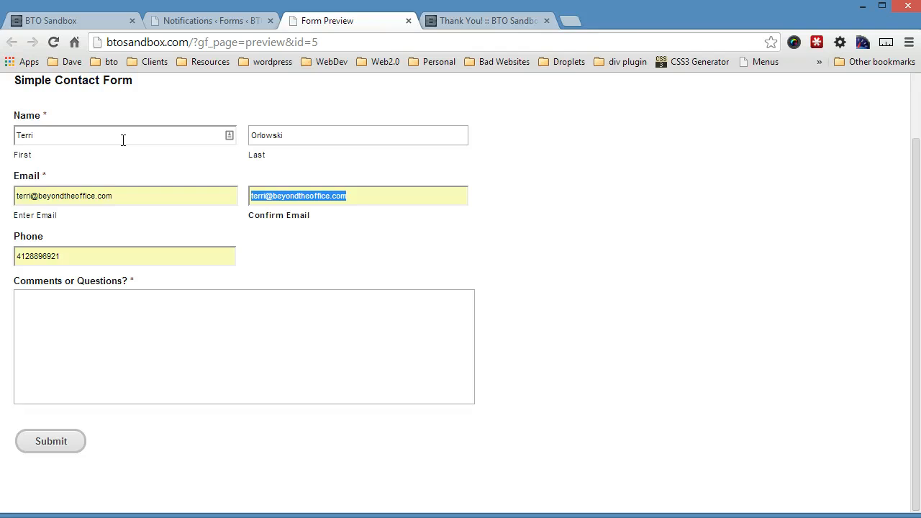
# Step: Replace the phone number, check both email entries, and type the comment 'Lovely Site. thanks for the video.'
pyautogui.doubleClick(82, 255)
pyautogui.press('BackSpace')
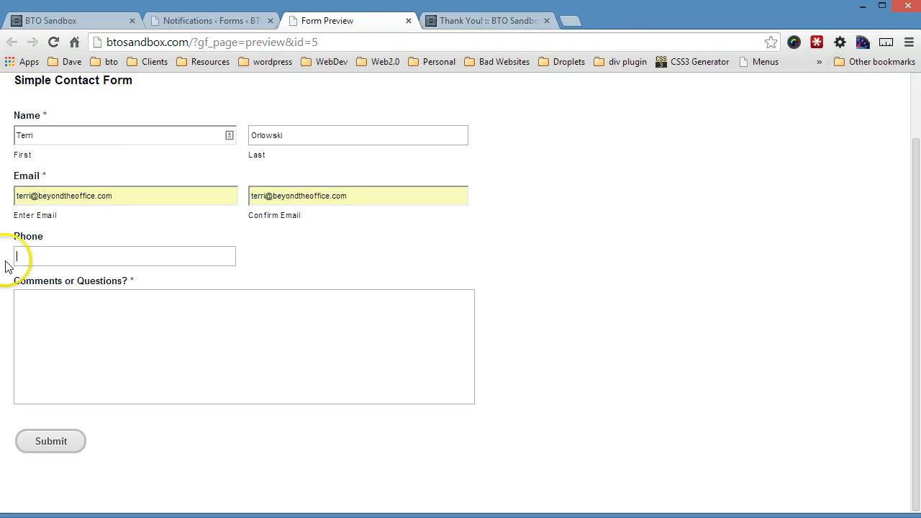
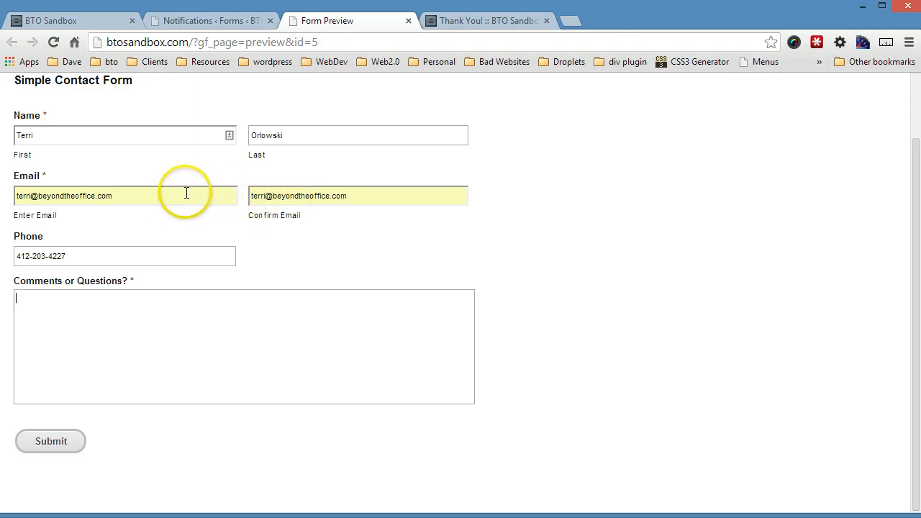
pyautogui.click(185, 194)
pyautogui.click(328, 199)
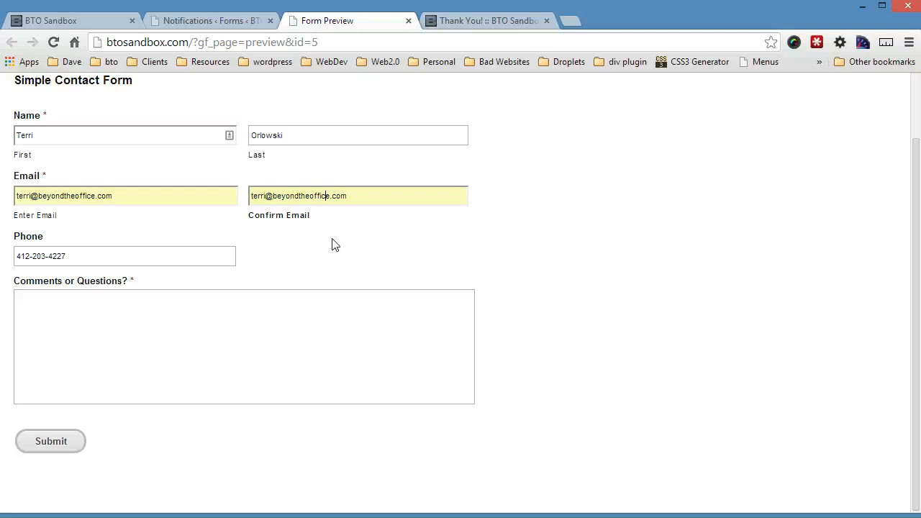
pyautogui.click(354, 336)
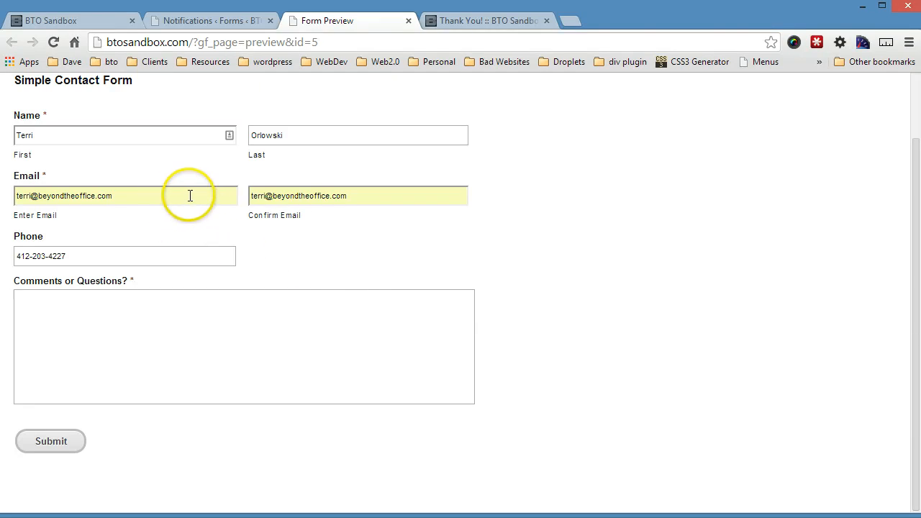
pyautogui.write('Lovely Site. th')
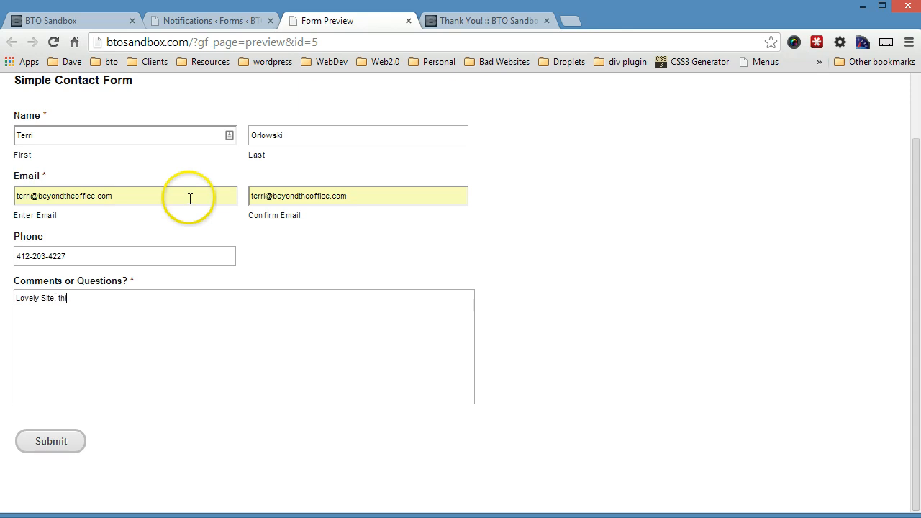
pyautogui.write('anks for the video.')
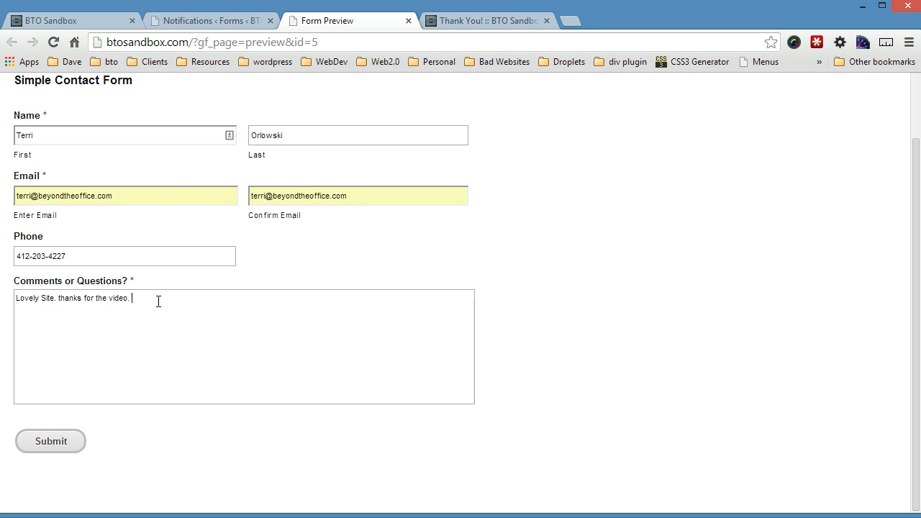
# Step: Submit the test entry, glance at the notification settings, and return to the Thank You! page
pyautogui.click(61, 442)
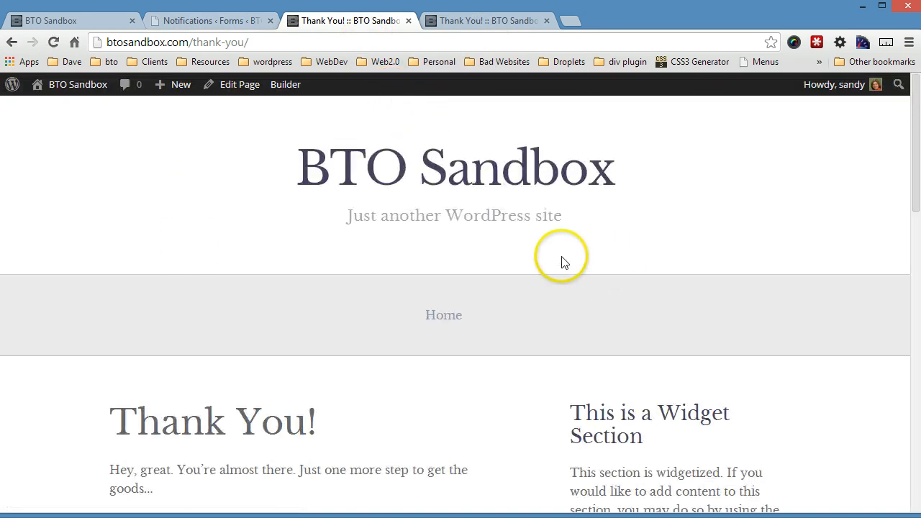
pyautogui.scroll(-6, 514, 271)
pyautogui.scroll(6, 514, 273)
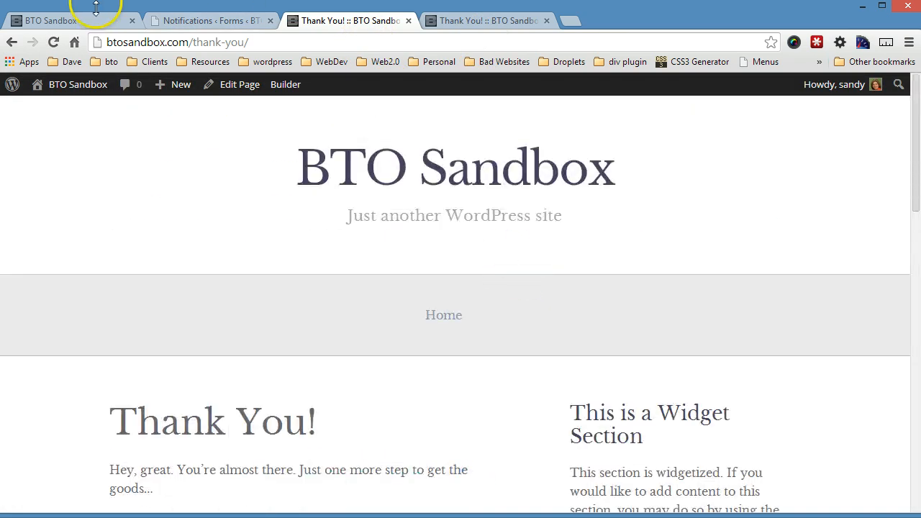
pyautogui.click(200, 22)
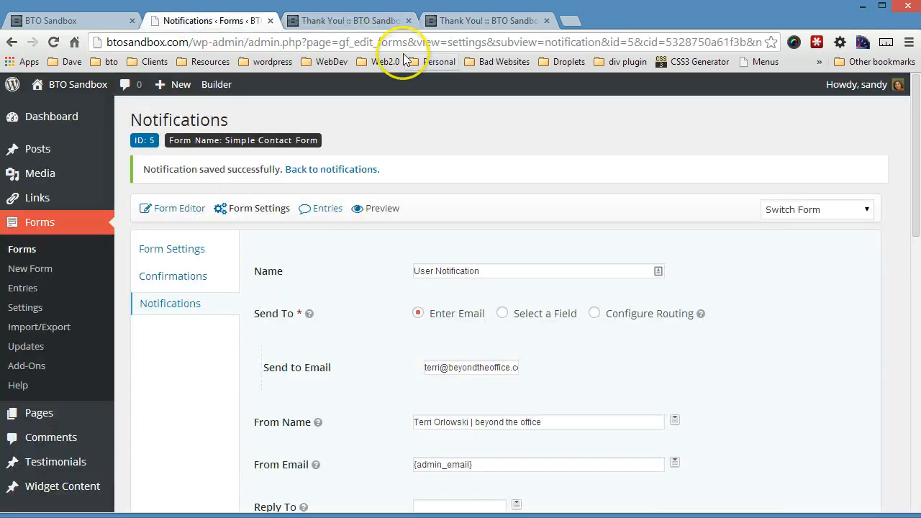
pyautogui.scroll(-5, 518, 456)
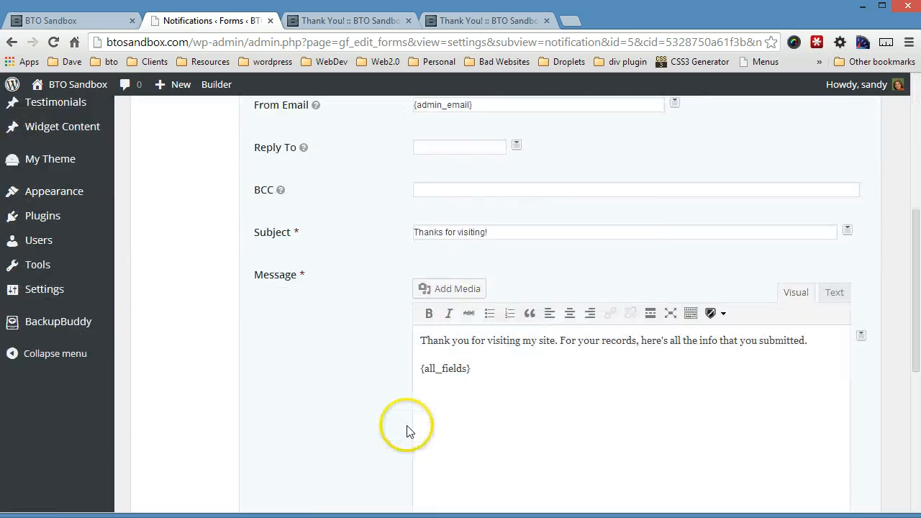
pyautogui.scroll(5, 407, 428)
pyautogui.click(339, 21)
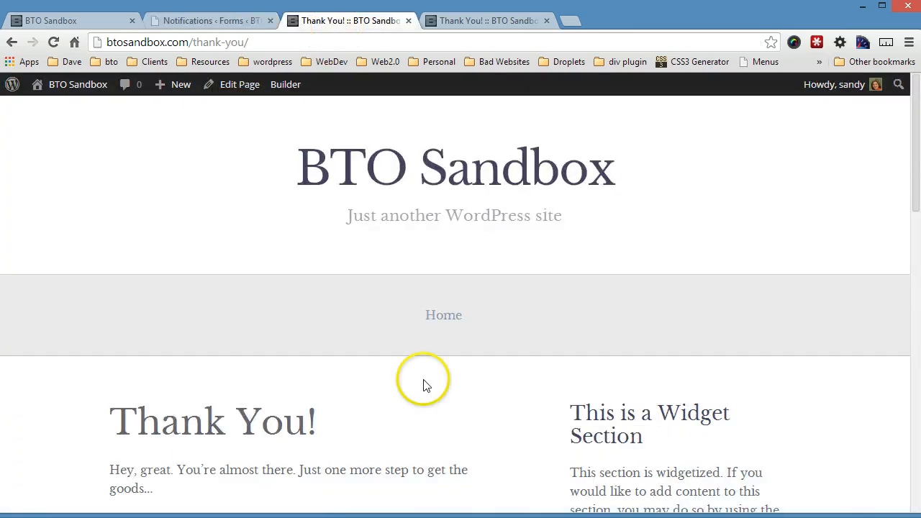
pyautogui.moveTo(681, 517)
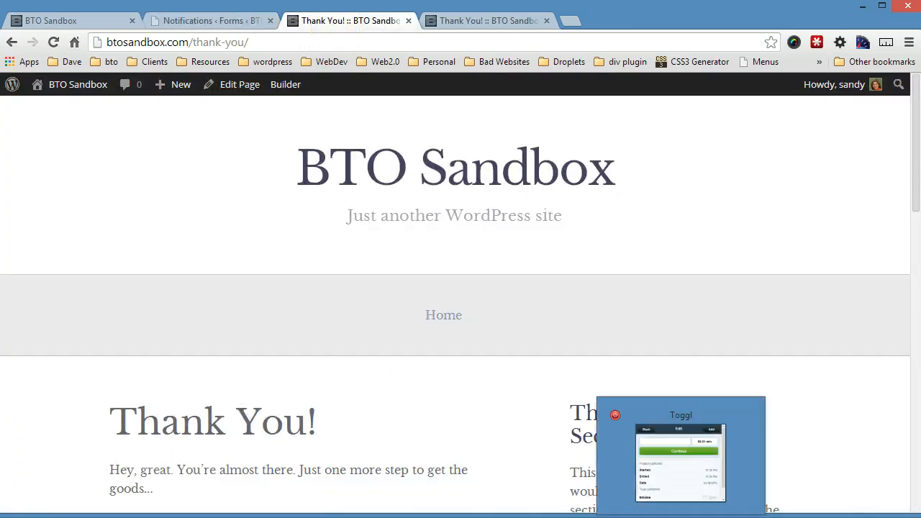